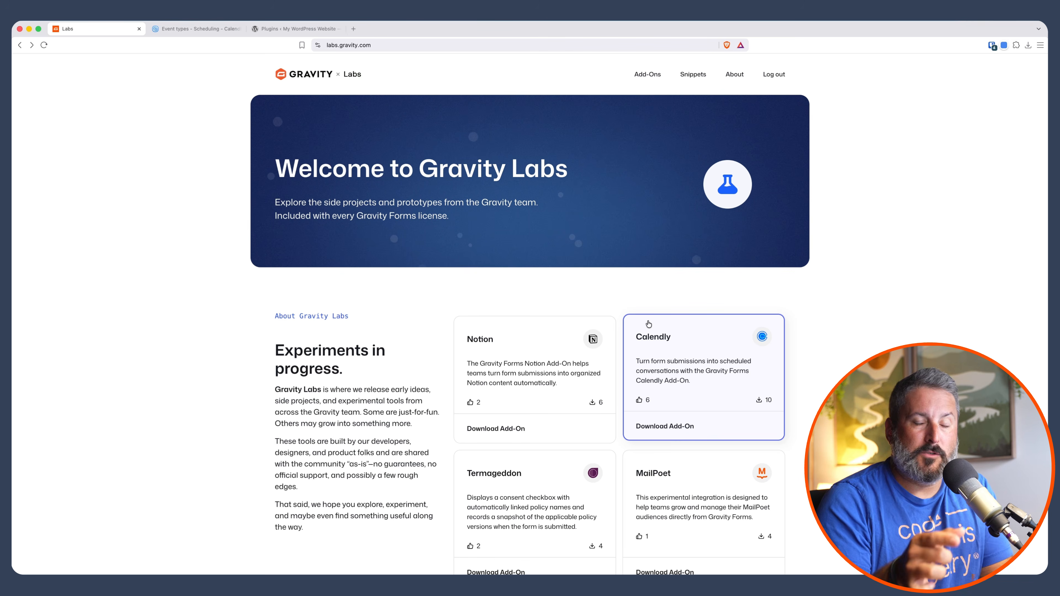
- Open the Calendly add-on page on Gravity Labs and read its overview
{"action": "left_click", "coordinate": [654, 331]}
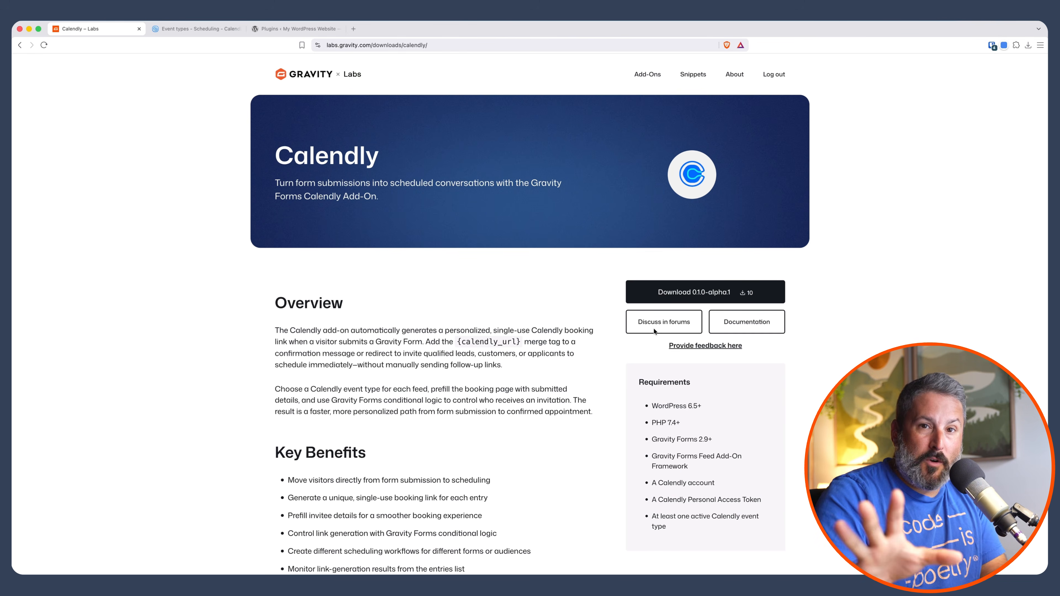
{"action": "scroll", "coordinate": [585, 340], "scroll_direction": "down", "scroll_amount": 1}
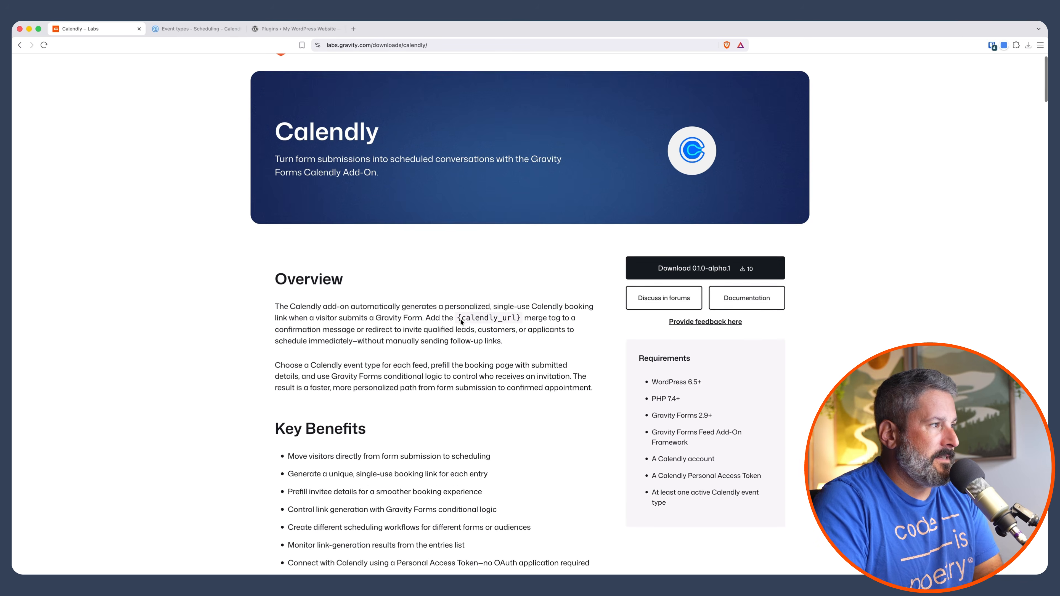
{"action": "scroll", "coordinate": [585, 340], "scroll_direction": "up", "scroll_amount": 1}
- Review the Podcast Interview event type and the single-use links list in Calendly's scheduling area
{"action": "left_click", "coordinate": [196, 30]}
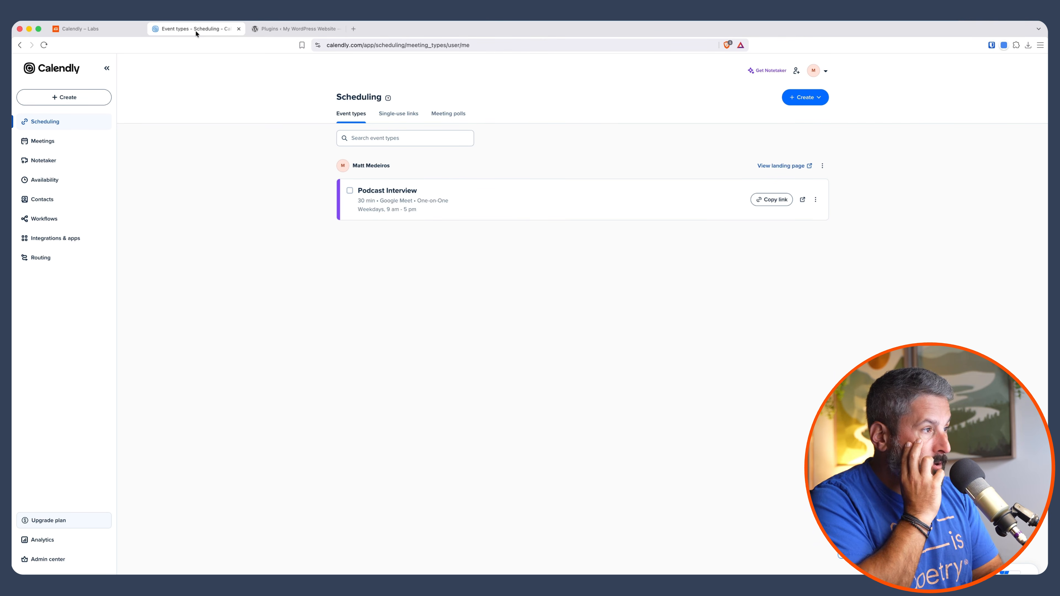
{"action": "left_click", "coordinate": [392, 196]}
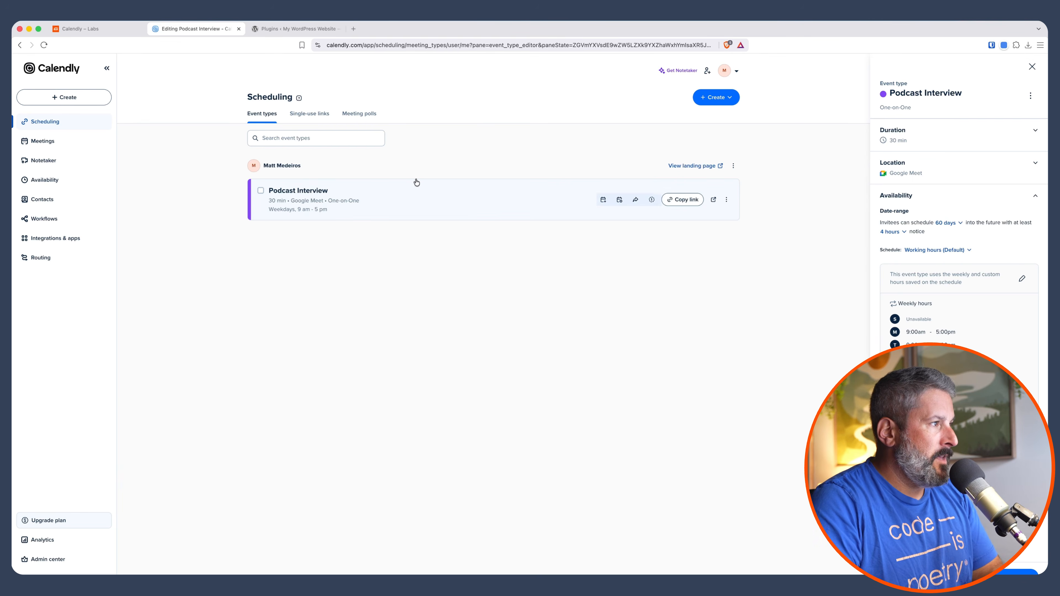
{"action": "left_click", "coordinate": [307, 116]}
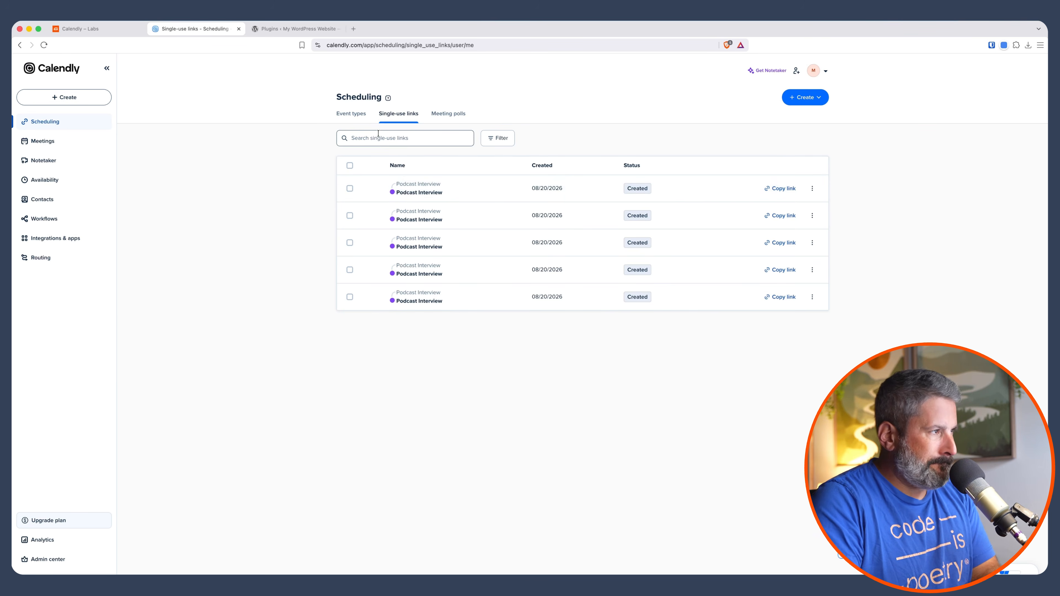
- Check the installed Calendly add-on version, then open the Calendly add-on settings in Gravity Forms
{"action": "left_click", "coordinate": [293, 28]}
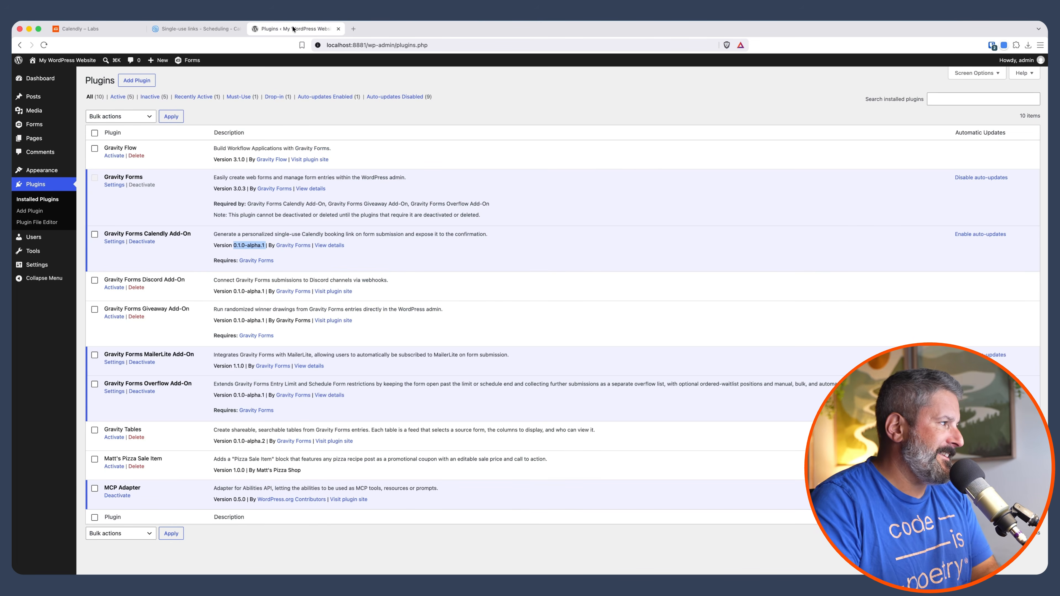
{"action": "left_click", "coordinate": [163, 247]}
{"action": "mouse_move", "coordinate": [41, 130]}
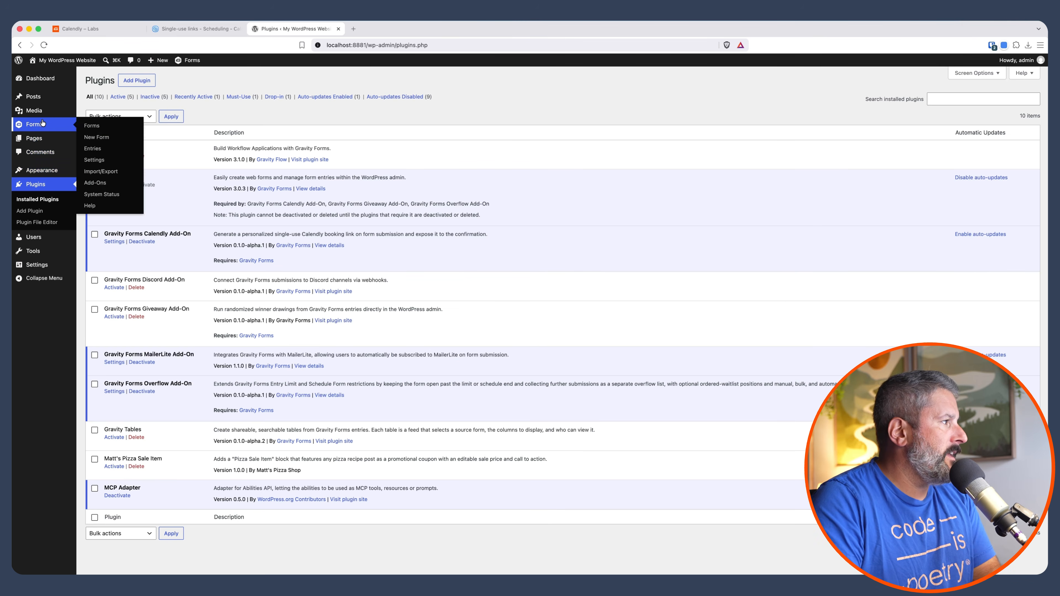
{"action": "left_click", "coordinate": [110, 162]}
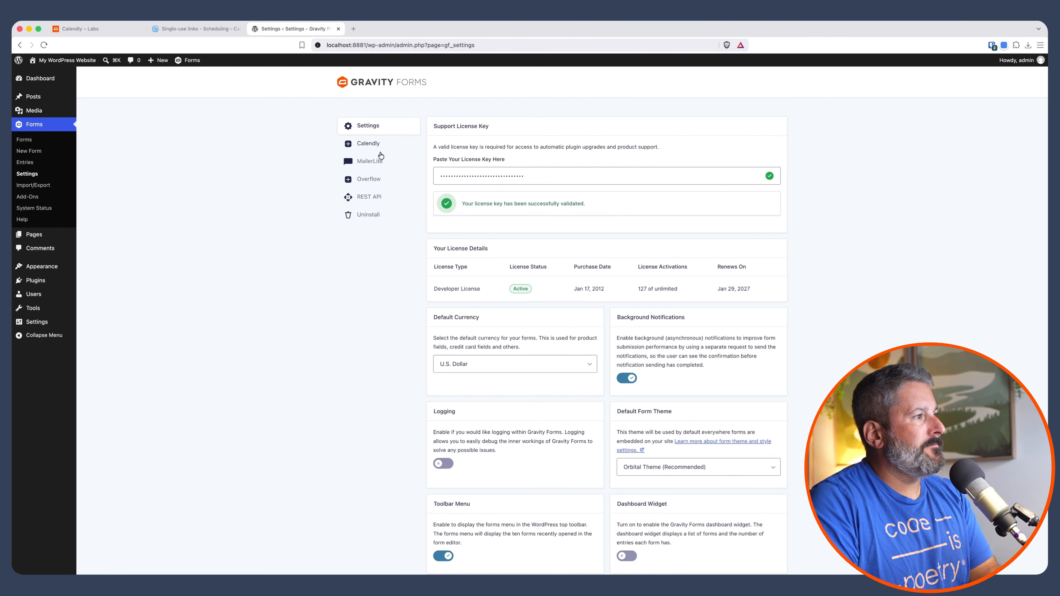
{"action": "left_click", "coordinate": [375, 143]}
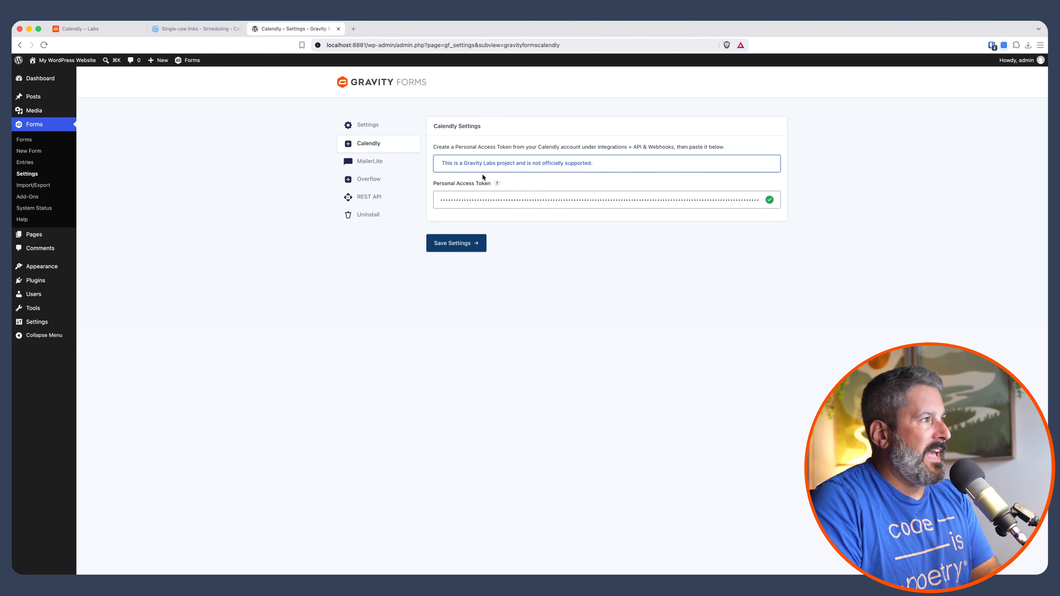
- Search Calendly's integrations for api and open the API and webhooks personal access tokens page
{"action": "left_click", "coordinate": [200, 29]}
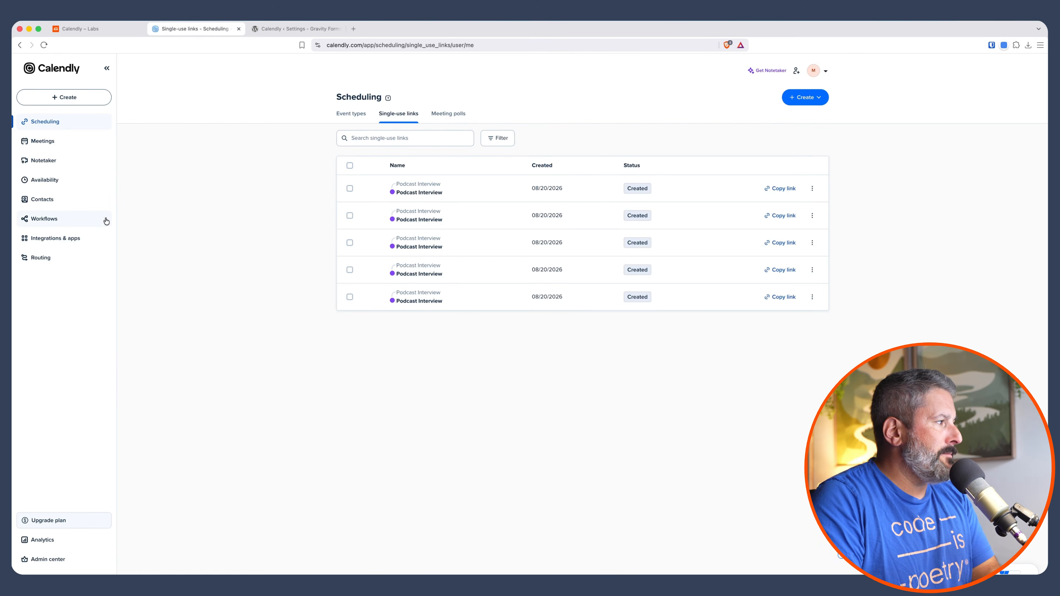
{"action": "left_click", "coordinate": [69, 241]}
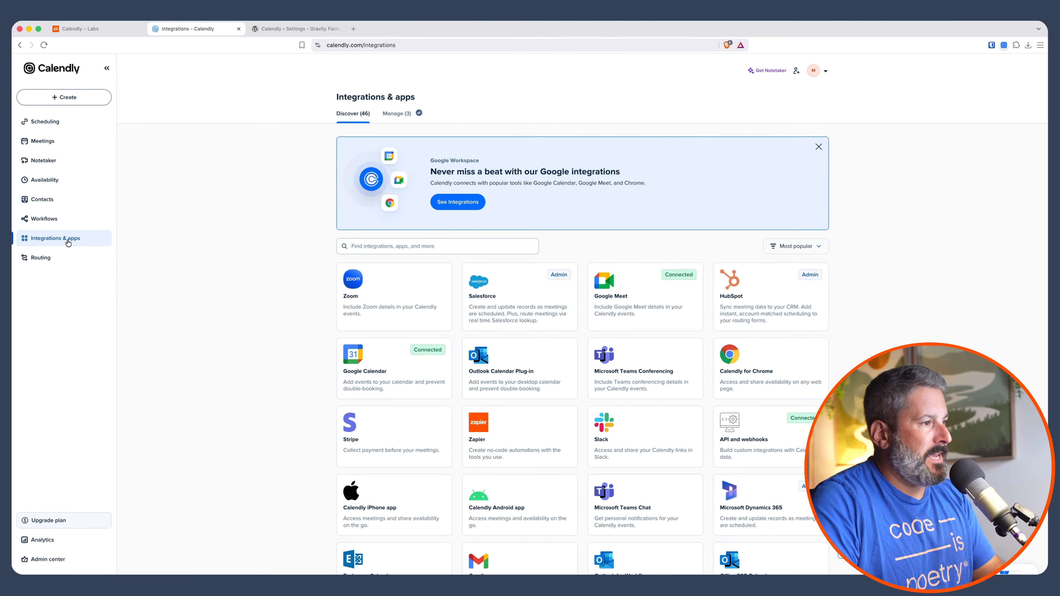
{"action": "left_click", "coordinate": [413, 247]}
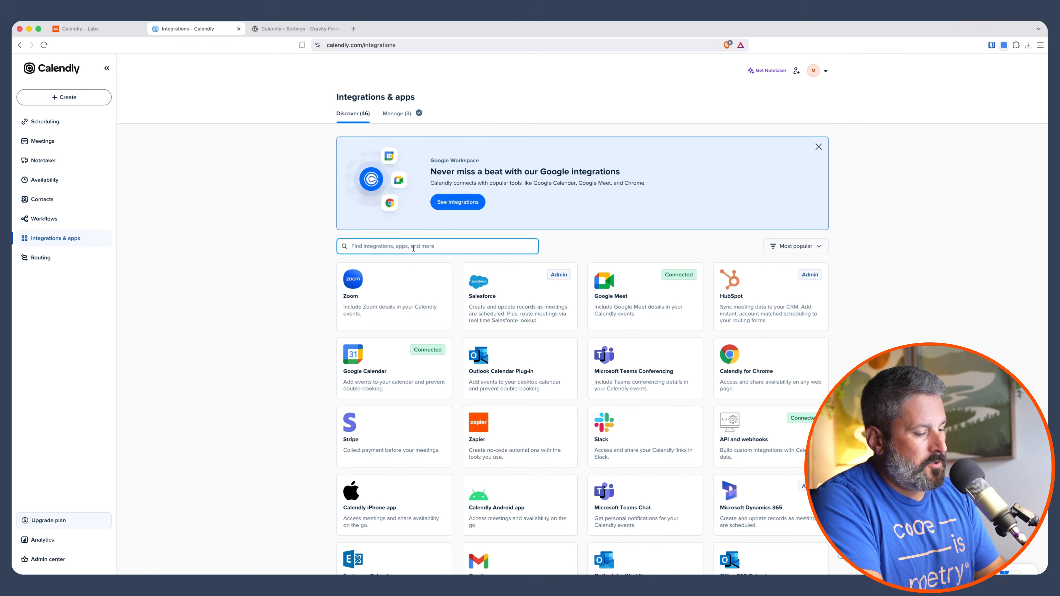
{"action": "type", "text": "api"}
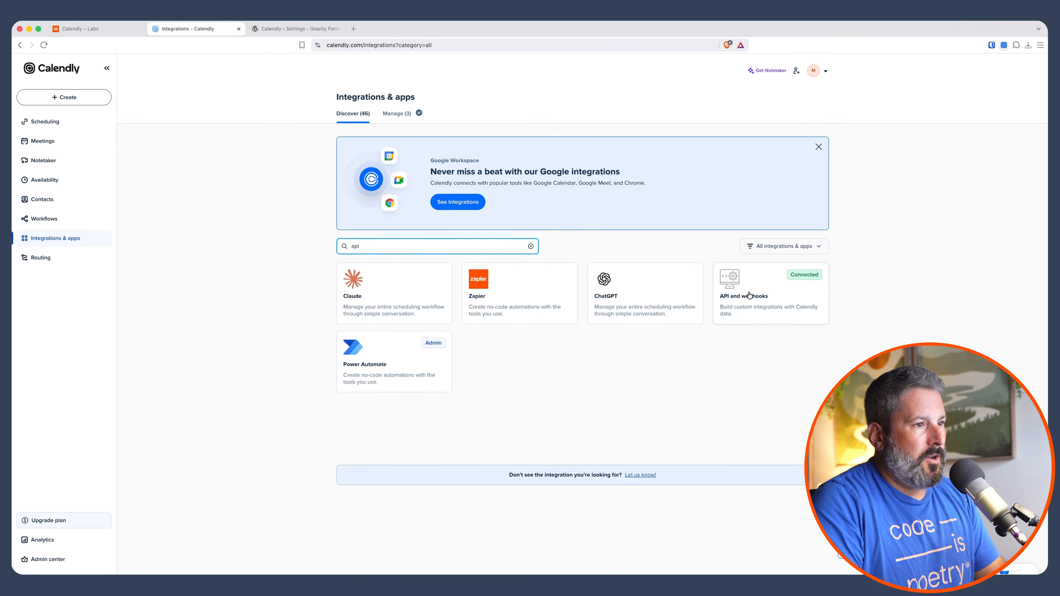
{"action": "left_click", "coordinate": [758, 307]}
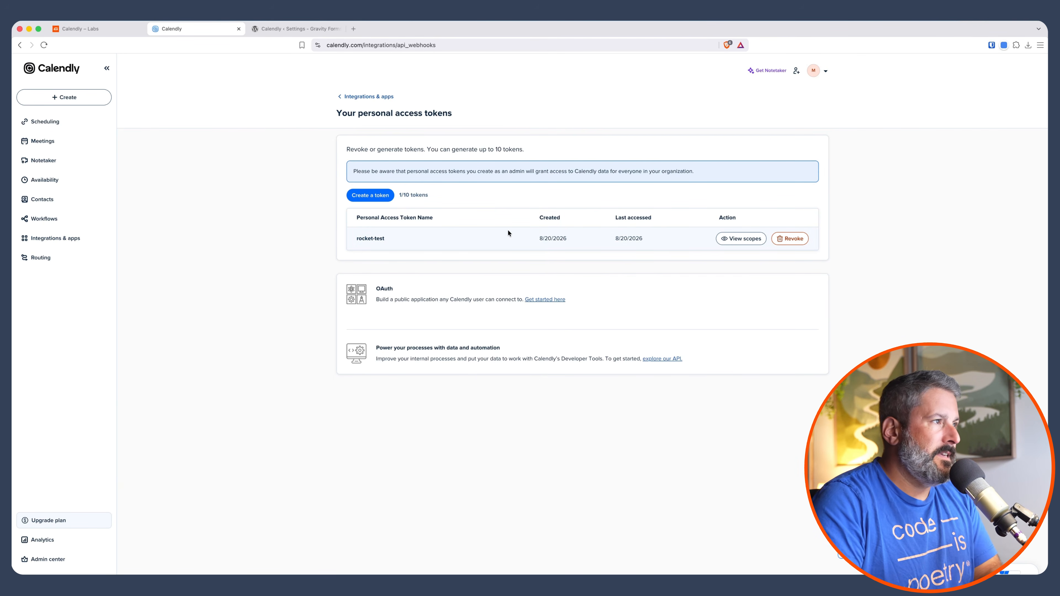
- Open the Contact form's Calendly feeds and delete all existing feeds in bulk
{"action": "left_click", "coordinate": [304, 30]}
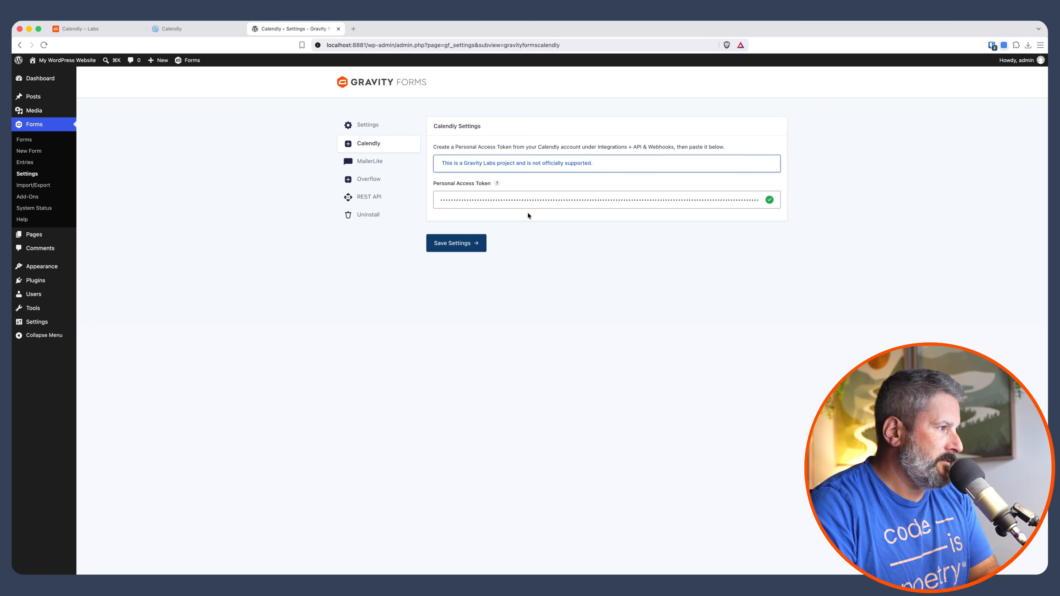
{"action": "left_click", "coordinate": [24, 139]}
{"action": "mouse_move", "coordinate": [417, 212]}
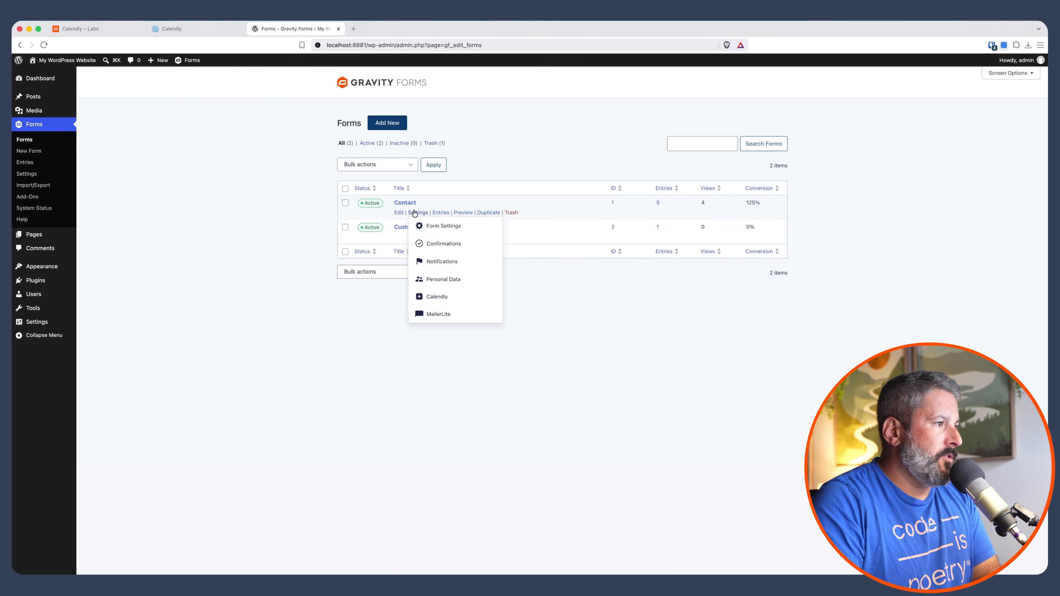
{"action": "left_click", "coordinate": [438, 297]}
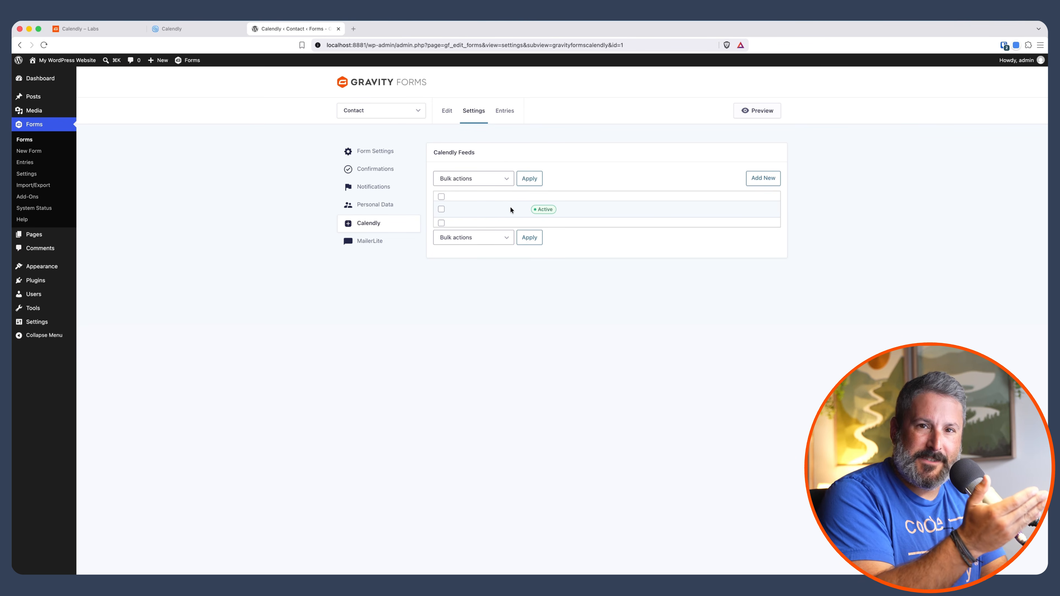
{"action": "left_click", "coordinate": [441, 197]}
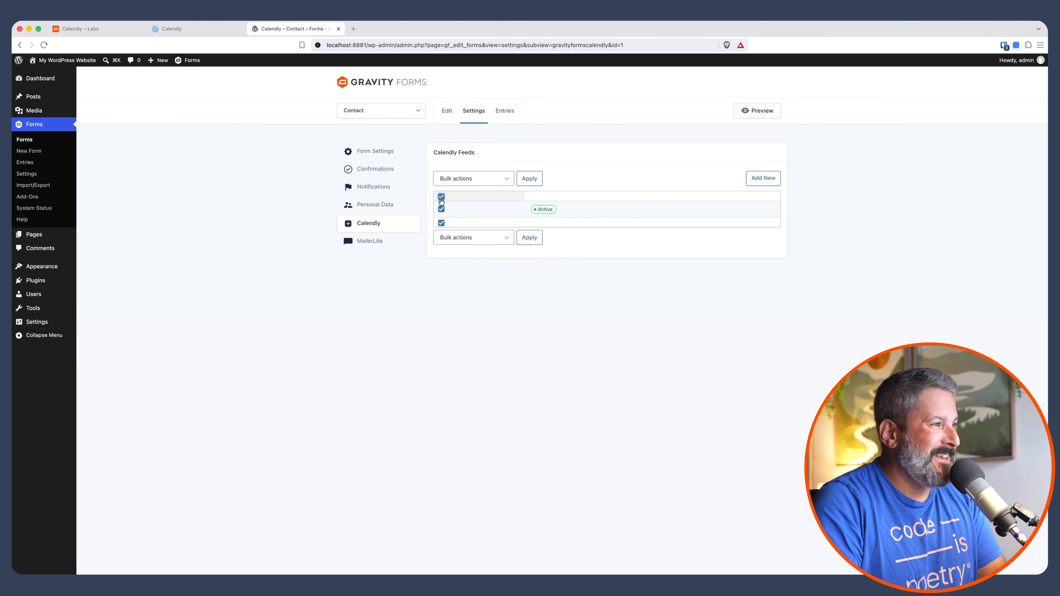
{"action": "left_click", "coordinate": [474, 179]}
{"action": "left_click", "coordinate": [473, 187]}
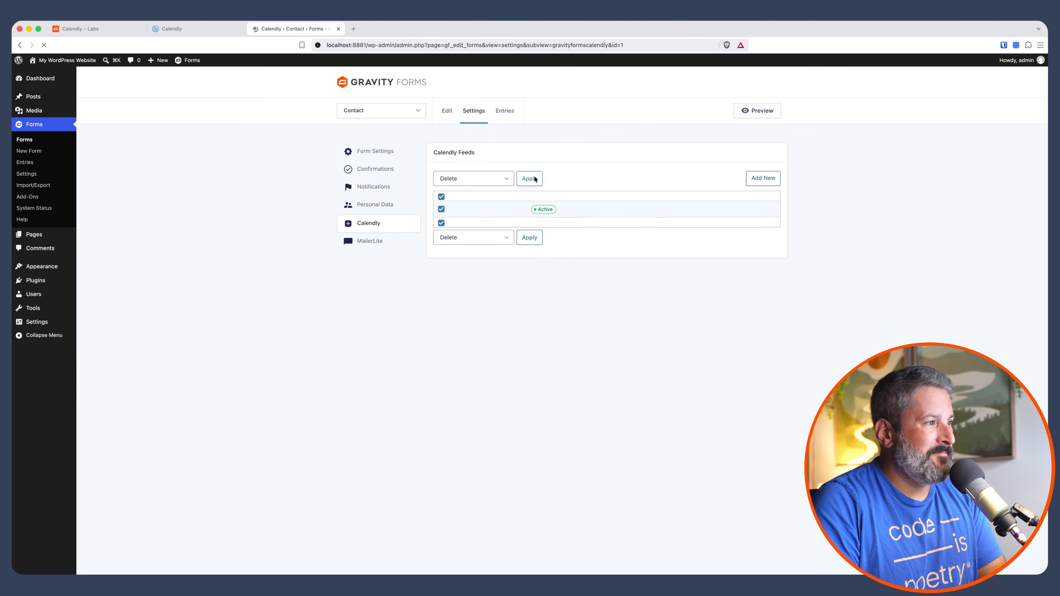
{"action": "left_click", "coordinate": [533, 179]}
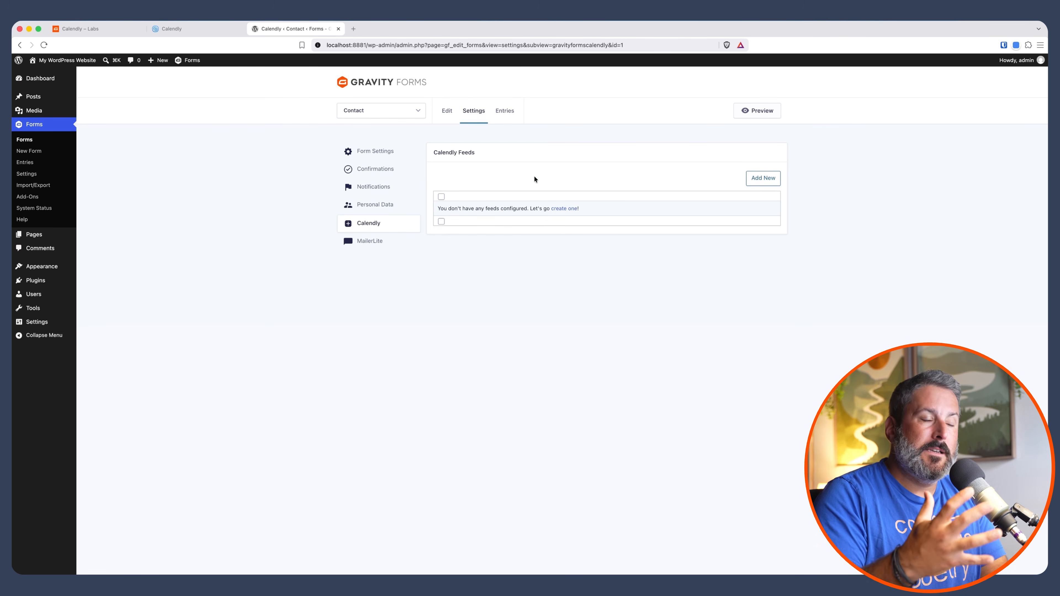
- Create a new Calendly feed and set its event type to Podcast Interview
{"action": "left_click", "coordinate": [568, 209]}
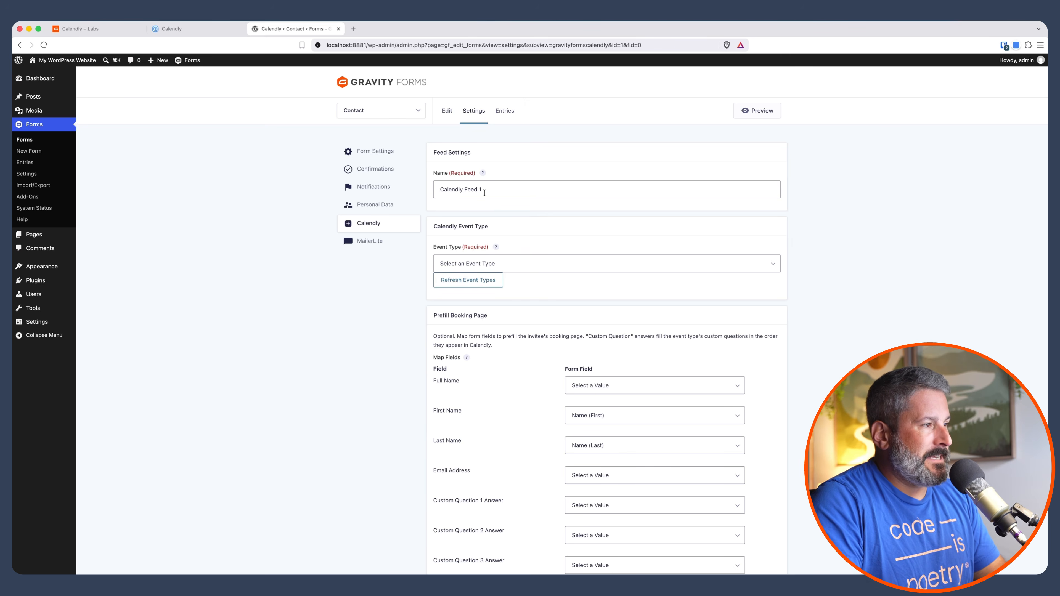
{"action": "left_click", "coordinate": [533, 262]}
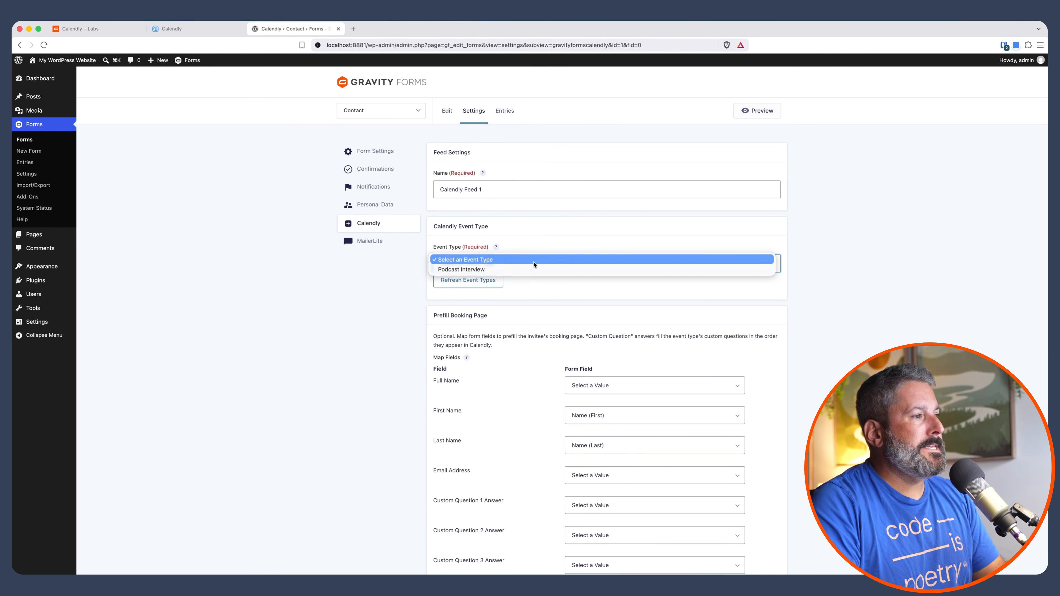
{"action": "left_click", "coordinate": [524, 270]}
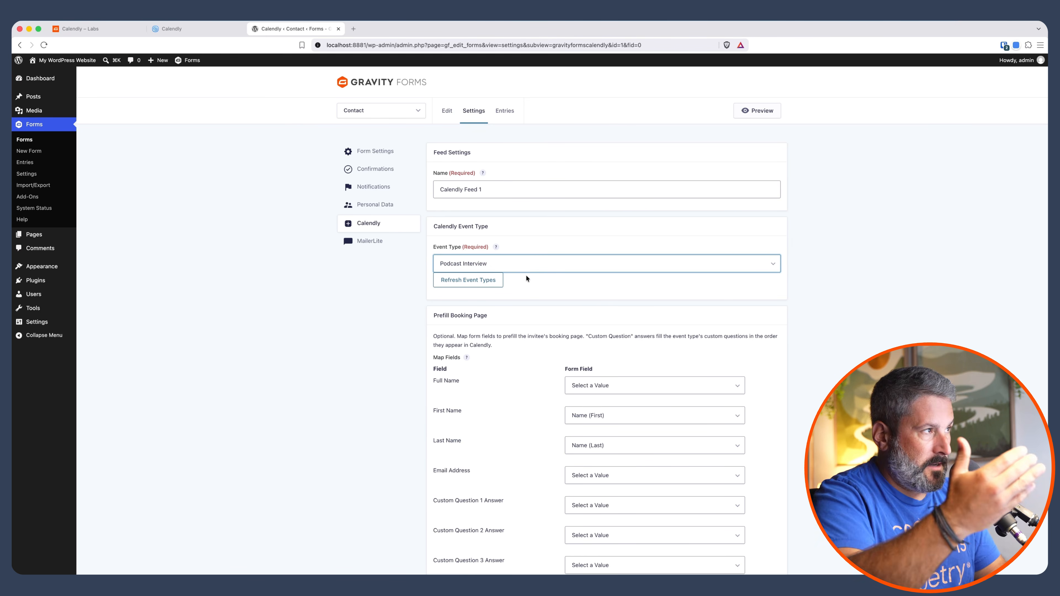
{"action": "left_click", "coordinate": [534, 284]}
{"action": "scroll", "coordinate": [508, 322], "scroll_direction": "down", "scroll_amount": 3}
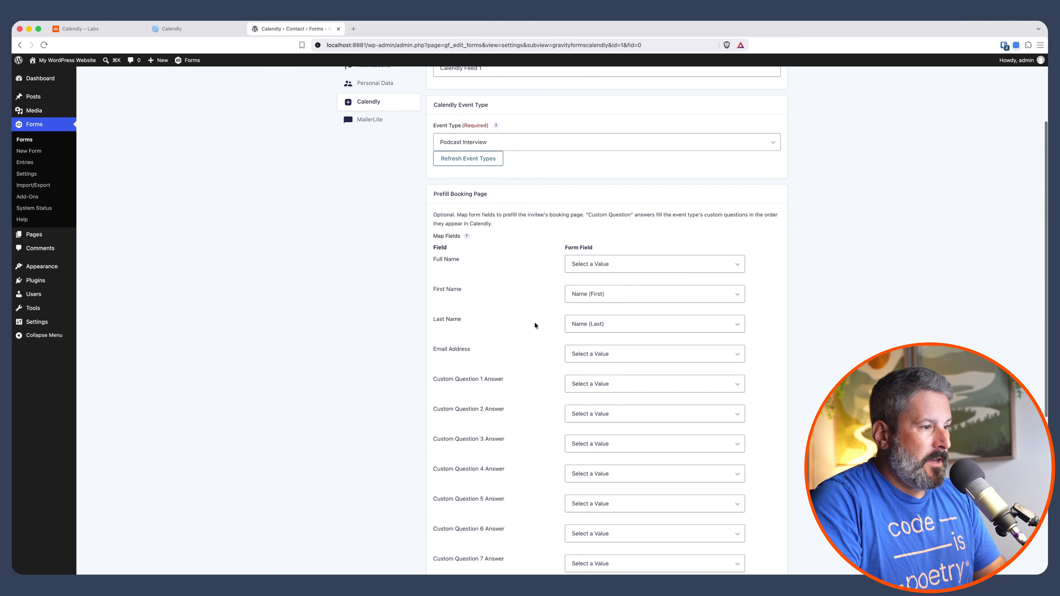
- Map the booking page's Email Address prefill to the form's Email field
{"action": "left_click", "coordinate": [588, 354]}
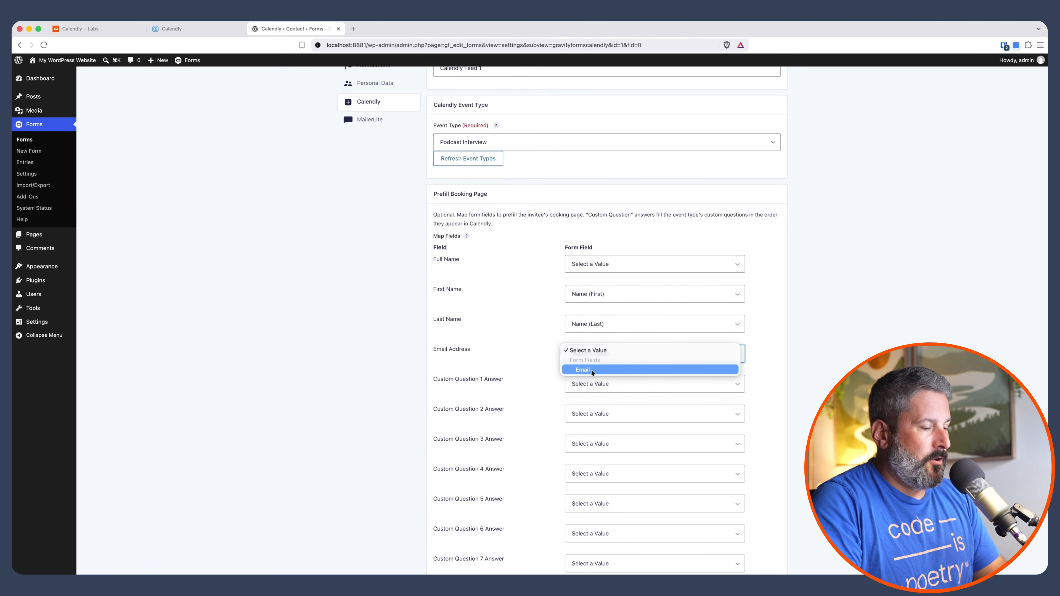
{"action": "left_click", "coordinate": [613, 371]}
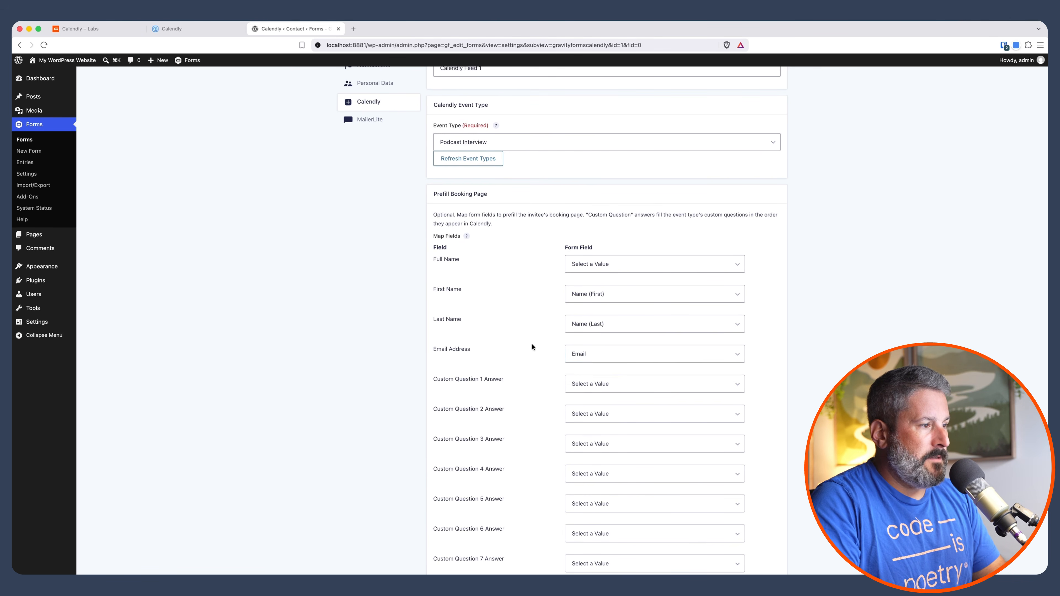
{"action": "scroll", "coordinate": [532, 344], "scroll_direction": "down", "scroll_amount": 3}
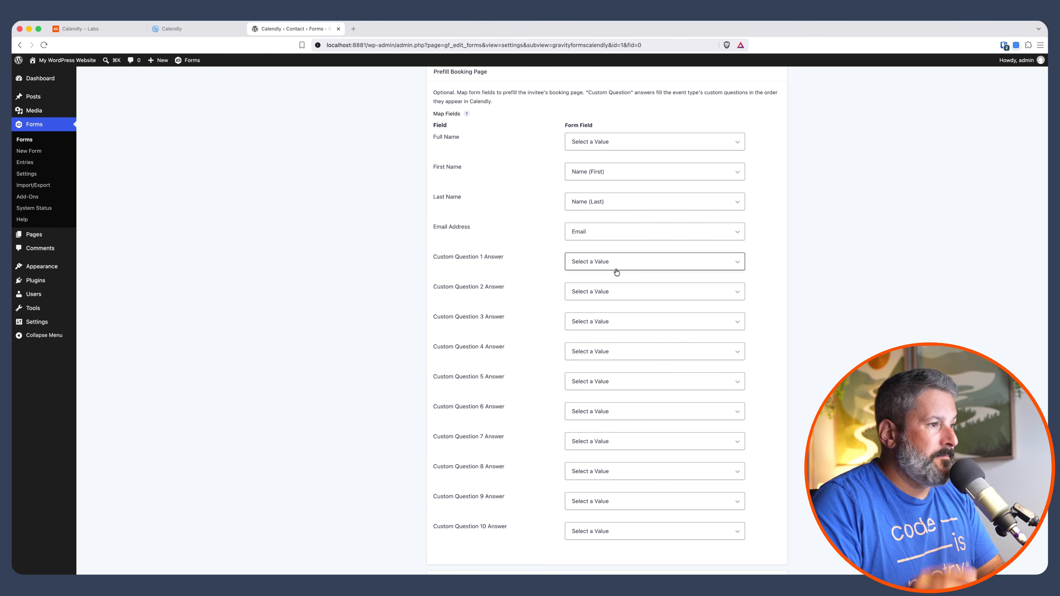
{"action": "scroll", "coordinate": [616, 272], "scroll_direction": "down", "scroll_amount": 5}
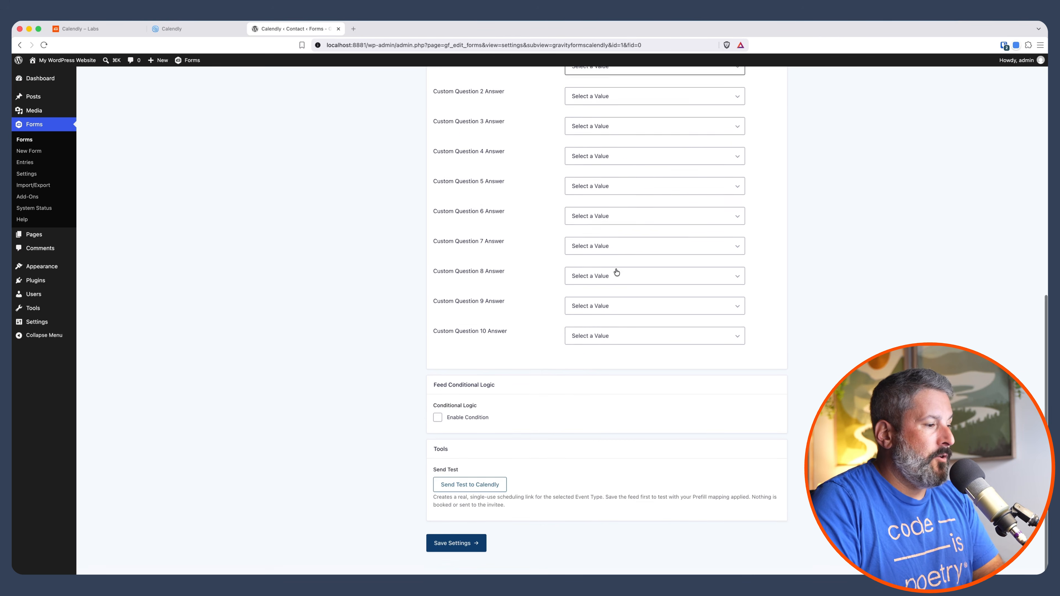
- Enable the feed condition so a booking link is generated only if Reason for contact is Podcast Guest
{"action": "left_click", "coordinate": [450, 422]}
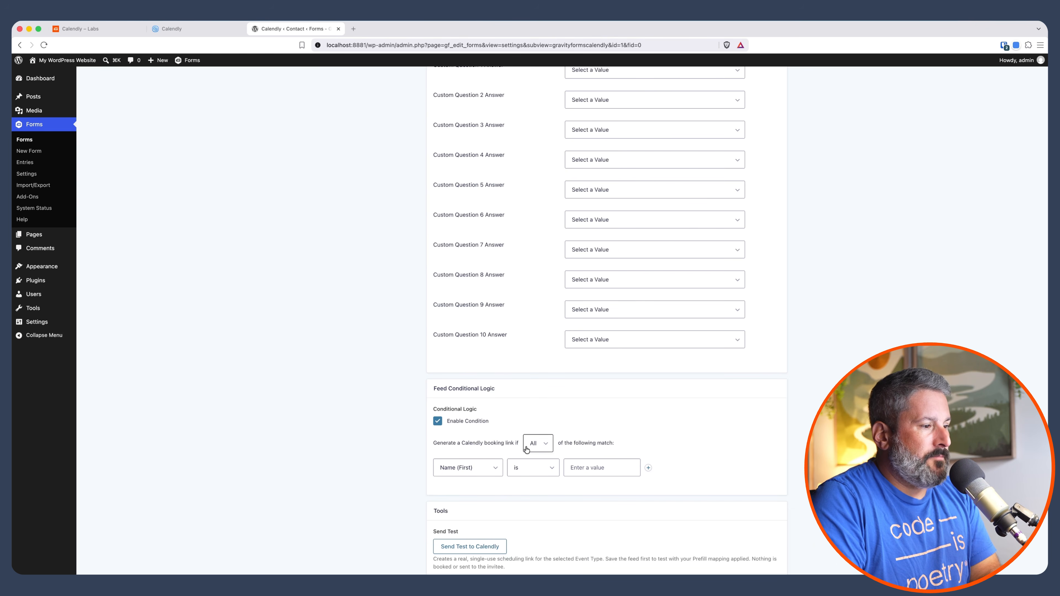
{"action": "left_click", "coordinate": [482, 468]}
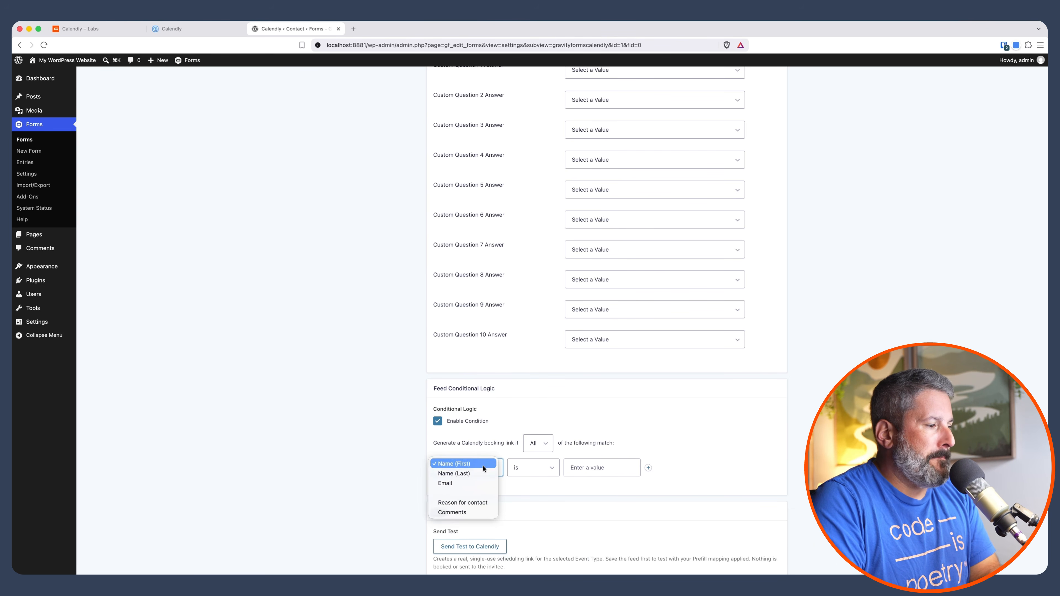
{"action": "left_click", "coordinate": [481, 503]}
{"action": "left_click", "coordinate": [609, 464]}
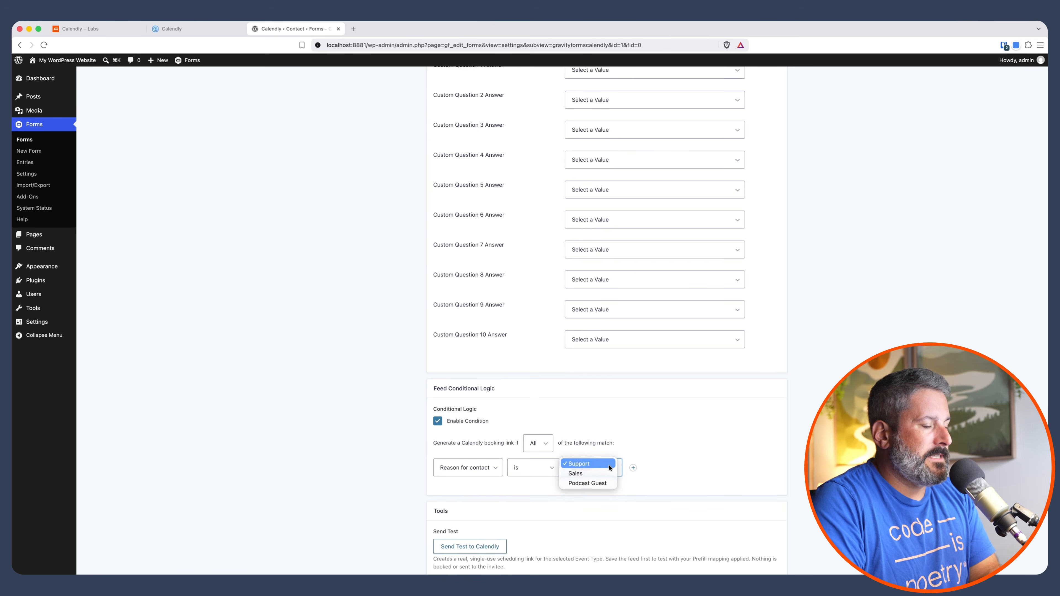
{"action": "left_click", "coordinate": [604, 484]}
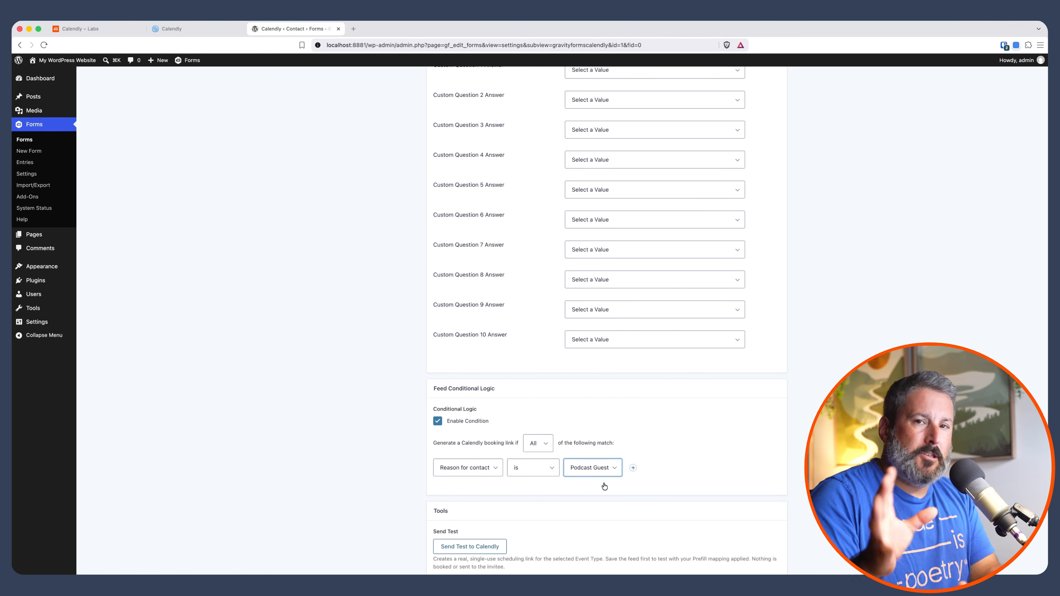
{"action": "scroll", "coordinate": [604, 486], "scroll_direction": "down", "scroll_amount": 3}
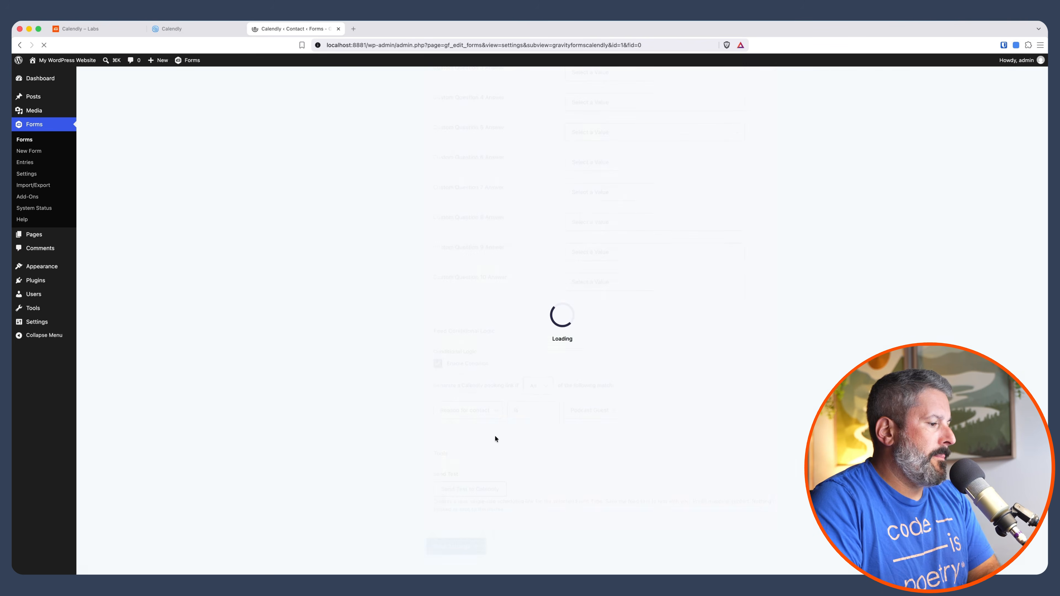
- Reselect Podcast Interview as the event type and save the feed settings
{"action": "left_click", "coordinate": [492, 291]}
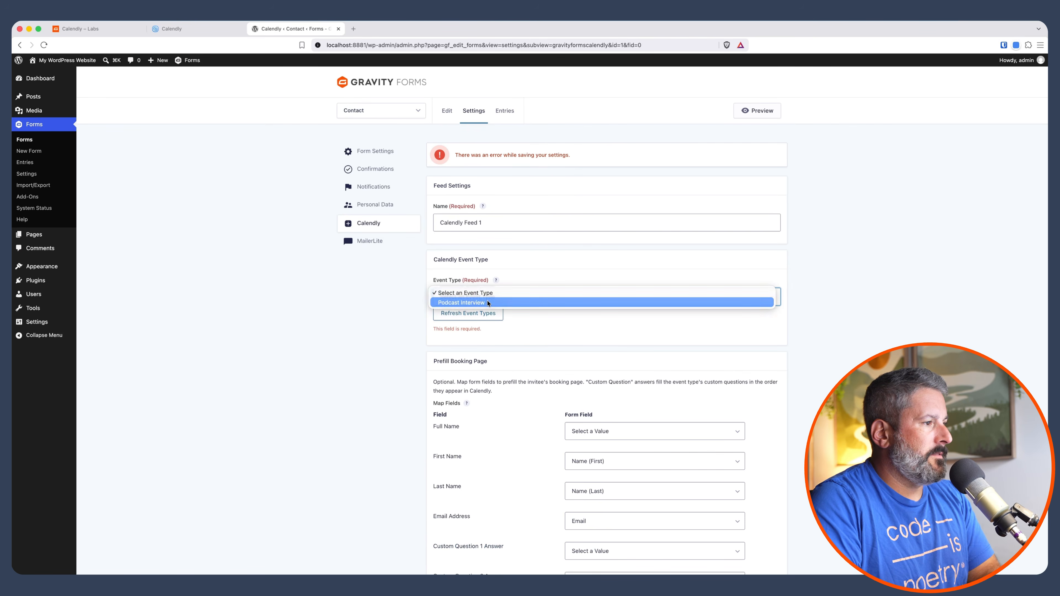
{"action": "left_click", "coordinate": [480, 302]}
{"action": "scroll", "coordinate": [530, 337], "scroll_direction": "down", "scroll_amount": 10}
{"action": "left_click", "coordinate": [456, 544]}
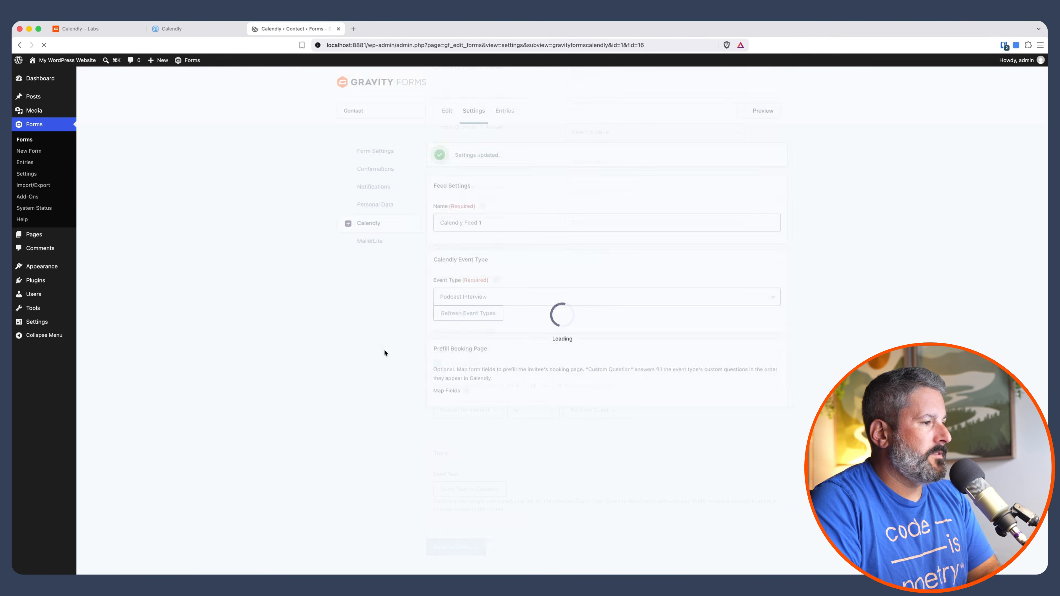
- Open the Contact form's default confirmation and switch its confirmation type to Text
{"action": "mouse_move", "coordinate": [479, 117]}
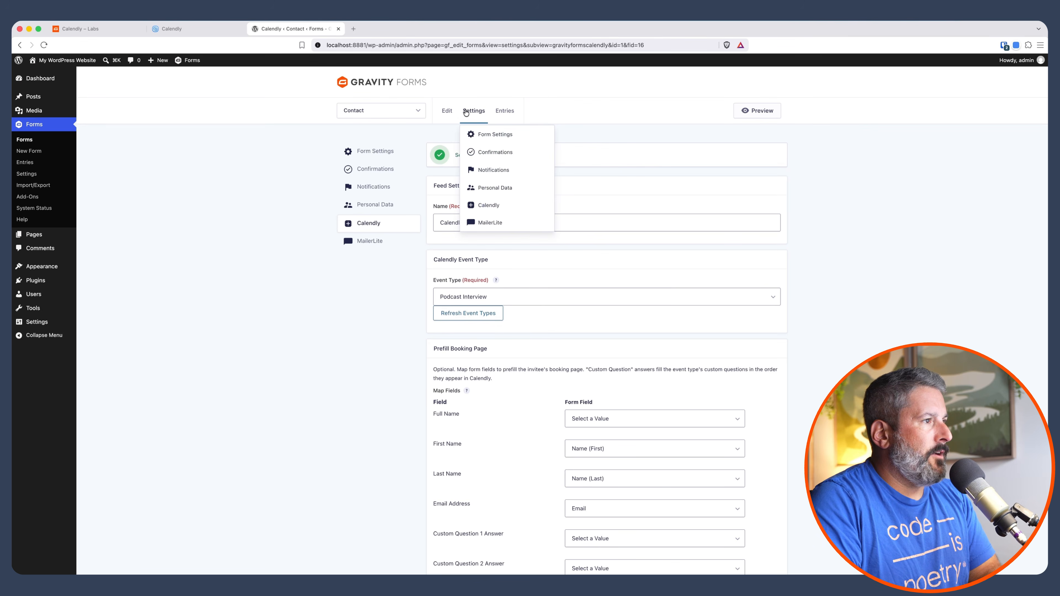
{"action": "left_click", "coordinate": [483, 149]}
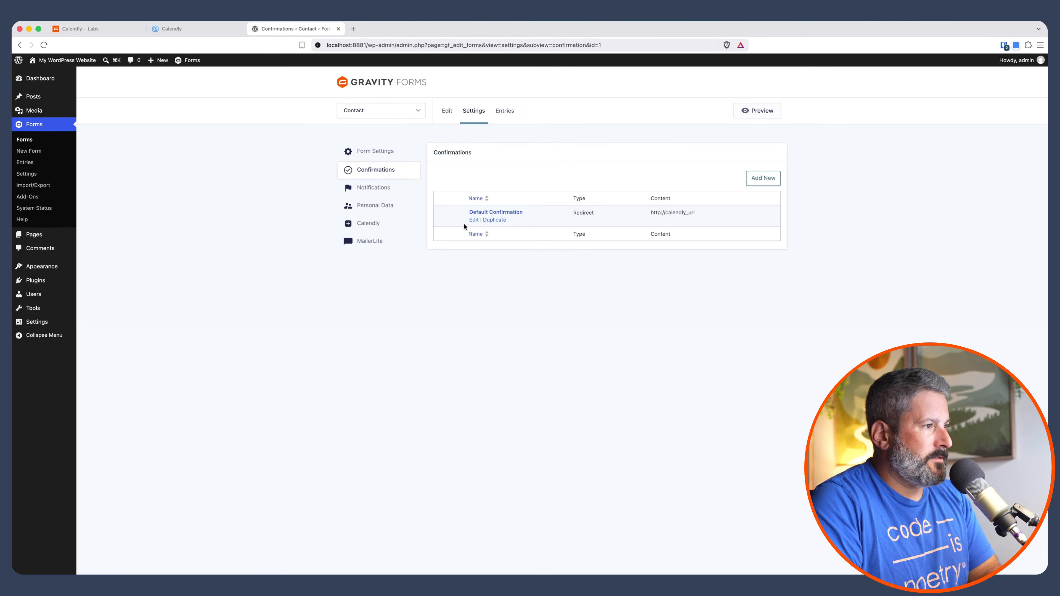
{"action": "left_click", "coordinate": [474, 220]}
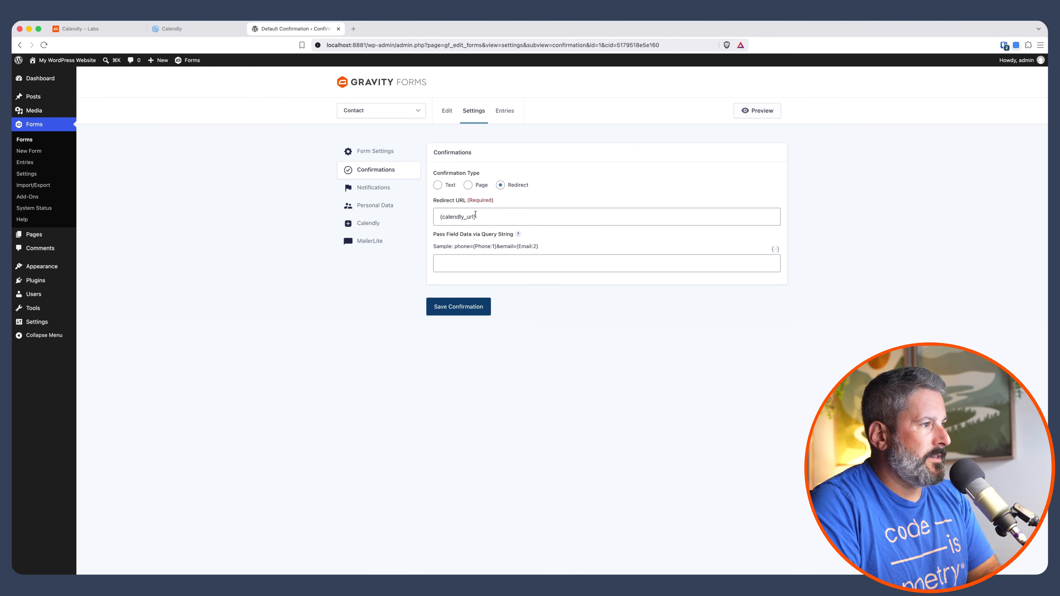
{"action": "left_click", "coordinate": [436, 185]}
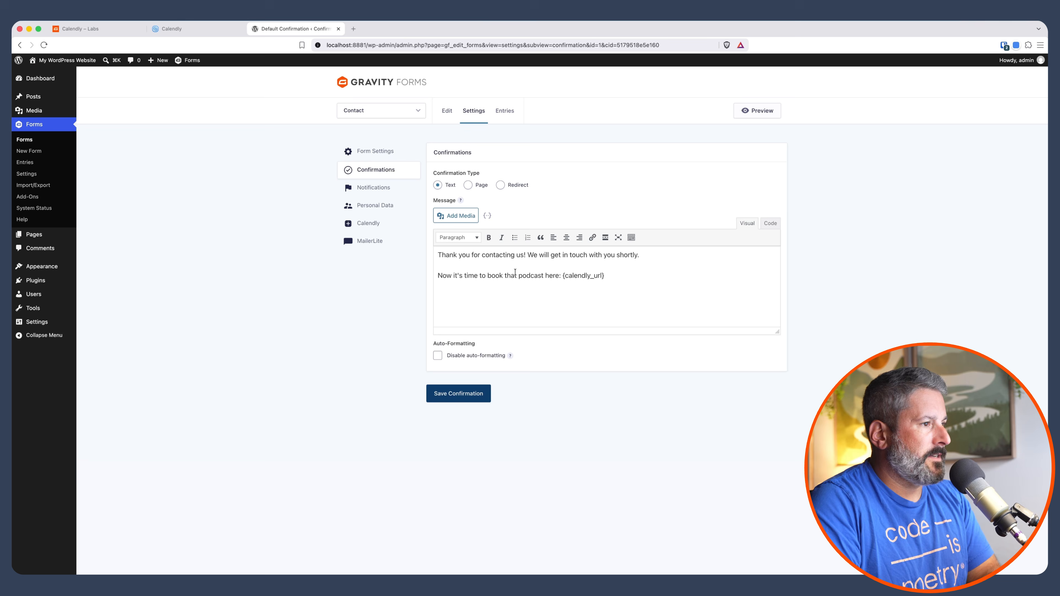
- Replace the message's booking link with a freshly inserted Calendly Booking URL merge tag and save the confirmation
{"action": "left_click", "coordinate": [612, 273]}
{"action": "left_click_drag", "start_coordinate": [606, 275], "coordinate": [561, 275]}
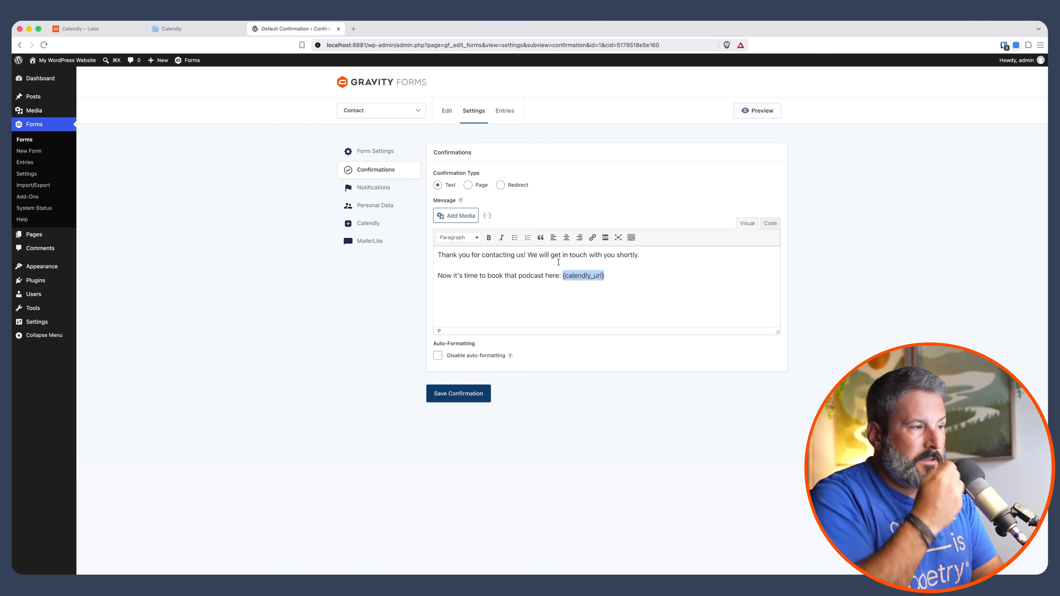
{"action": "left_click", "coordinate": [556, 285]}
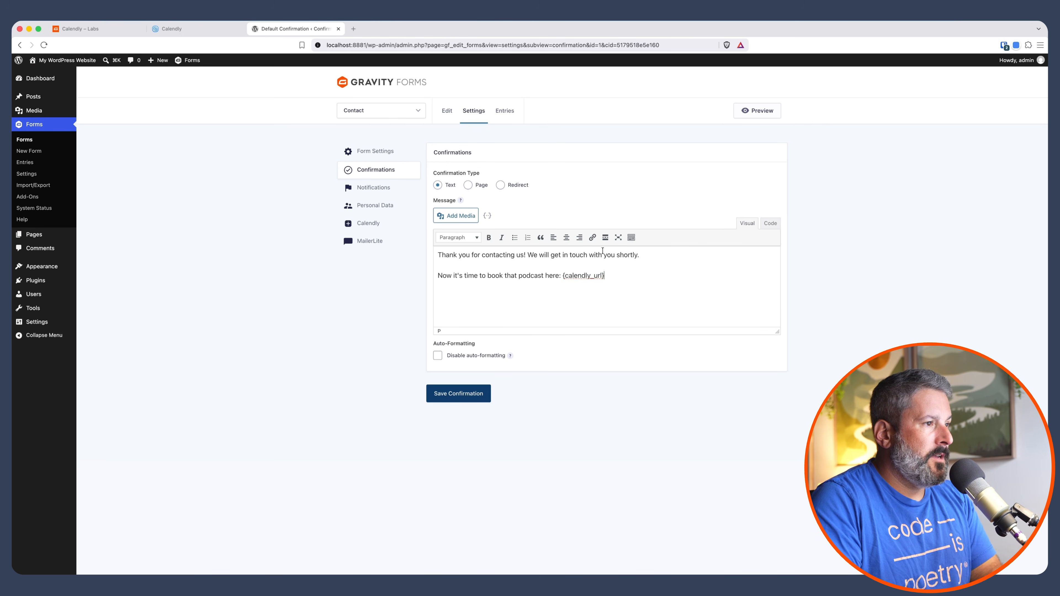
{"action": "left_click", "coordinate": [487, 216]}
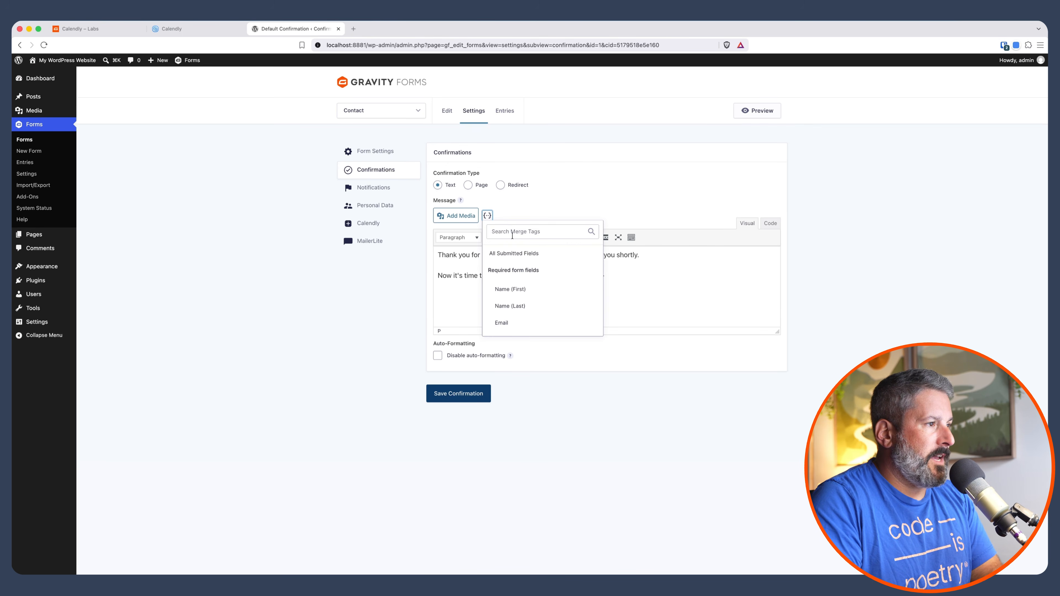
{"action": "scroll", "coordinate": [514, 291], "scroll_direction": "down", "scroll_amount": 5}
{"action": "scroll", "coordinate": [514, 291], "scroll_direction": "down", "scroll_amount": 2}
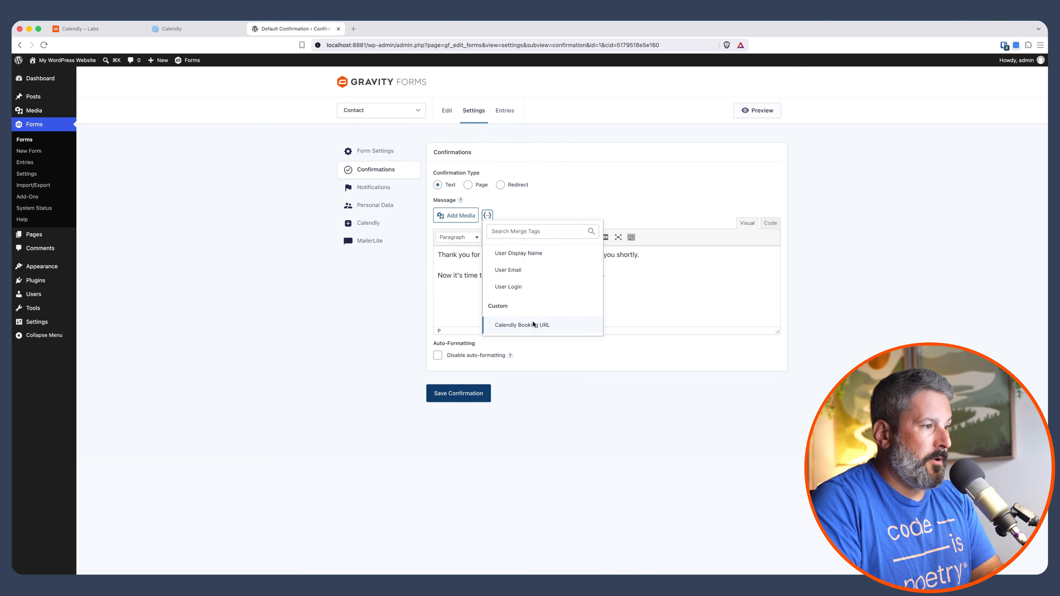
{"action": "left_click", "coordinate": [538, 329]}
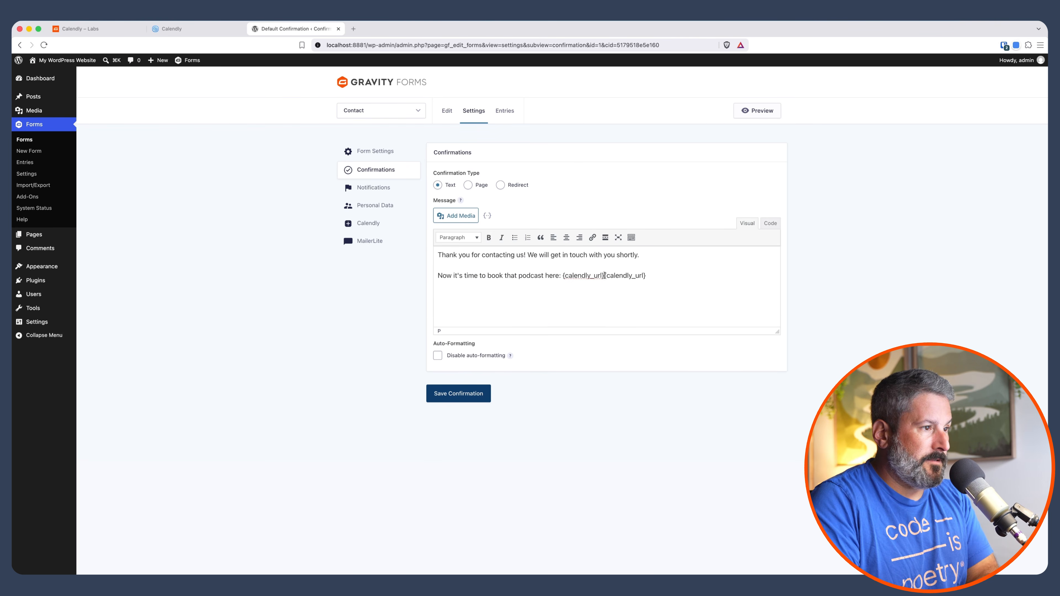
{"action": "left_click_drag", "start_coordinate": [605, 275], "coordinate": [667, 277]}
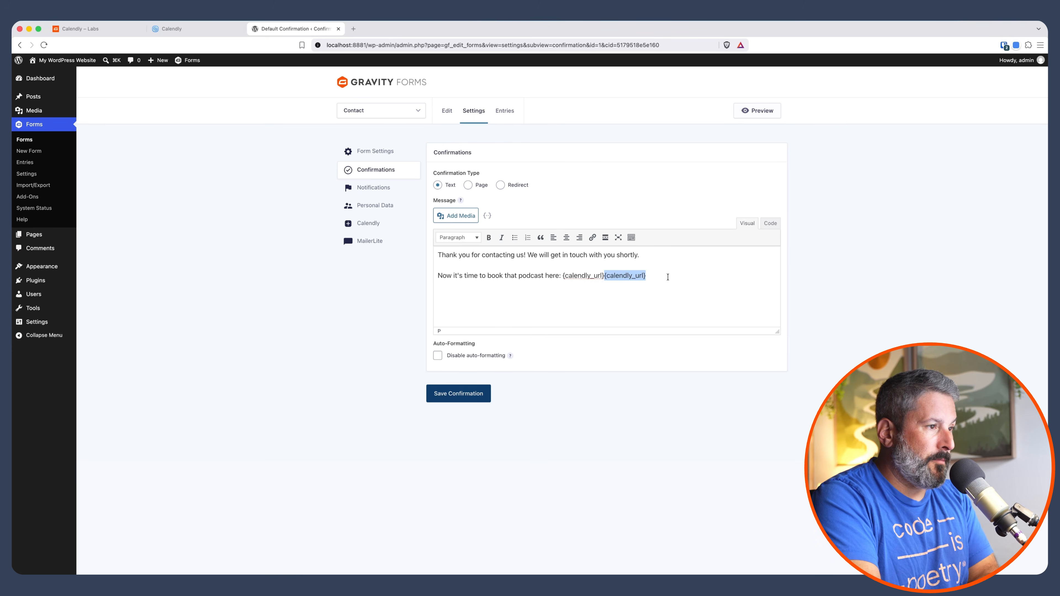
{"action": "key", "text": "BackSpace"}
{"action": "left_click", "coordinate": [467, 391]}
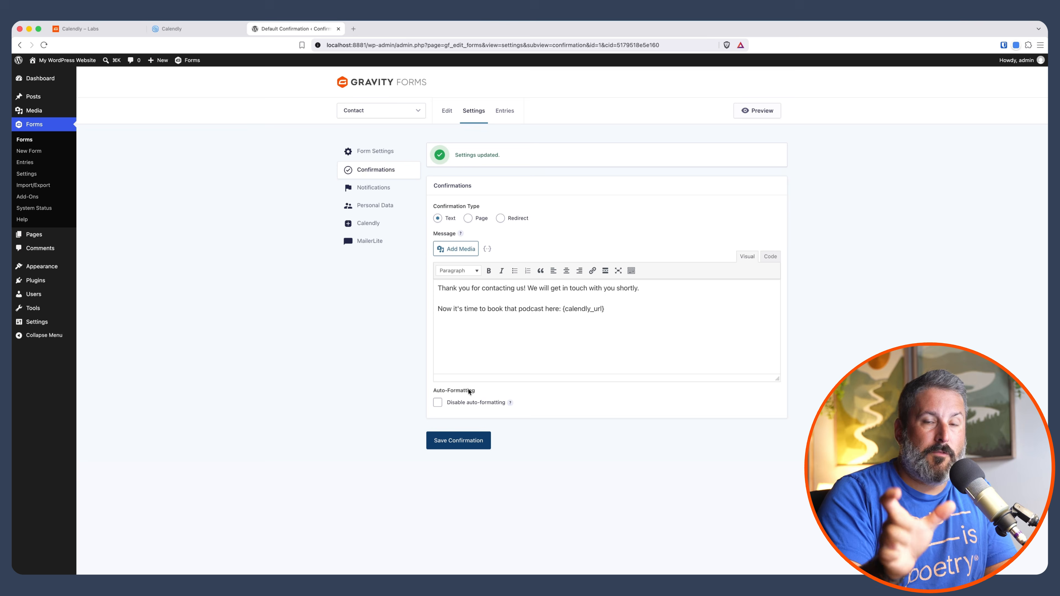
- Switch to Calendly and review the single-use links listed under Scheduling
{"action": "left_click", "coordinate": [197, 32]}
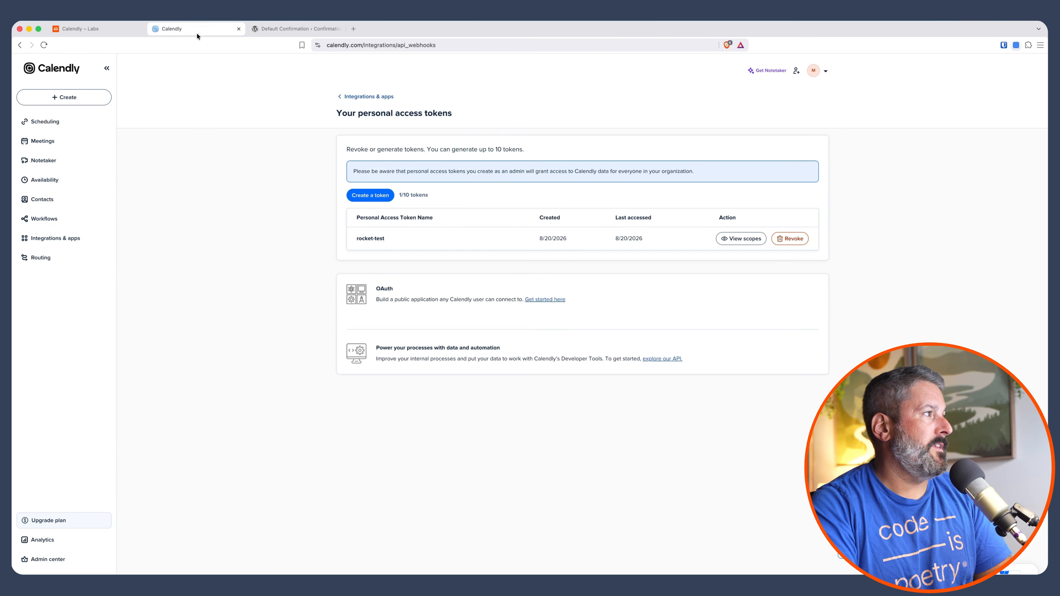
{"action": "left_click", "coordinate": [375, 96]}
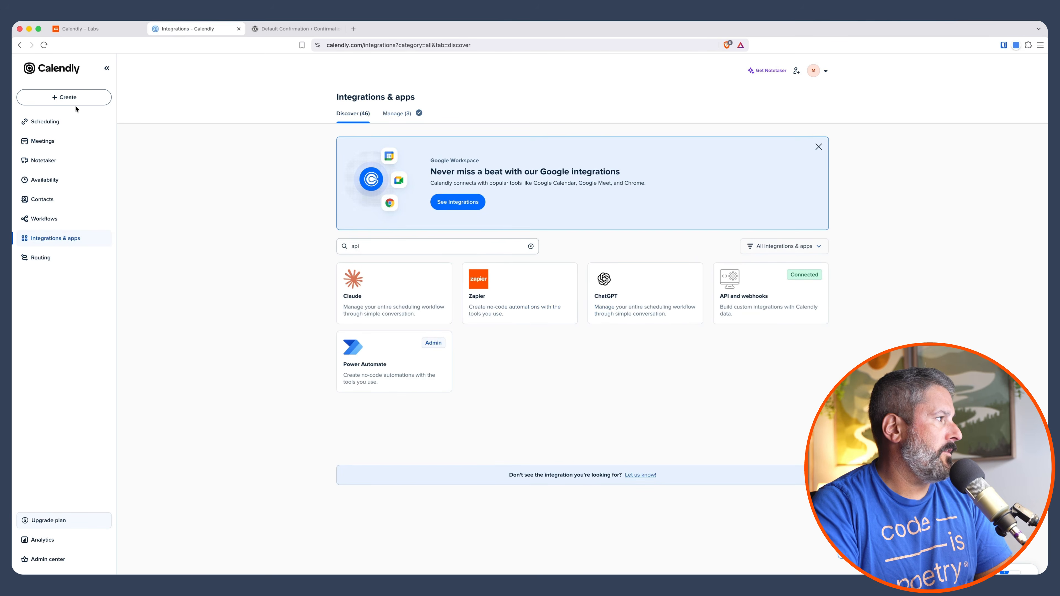
{"action": "left_click", "coordinate": [46, 139]}
{"action": "left_click", "coordinate": [45, 121]}
{"action": "left_click", "coordinate": [397, 114]}
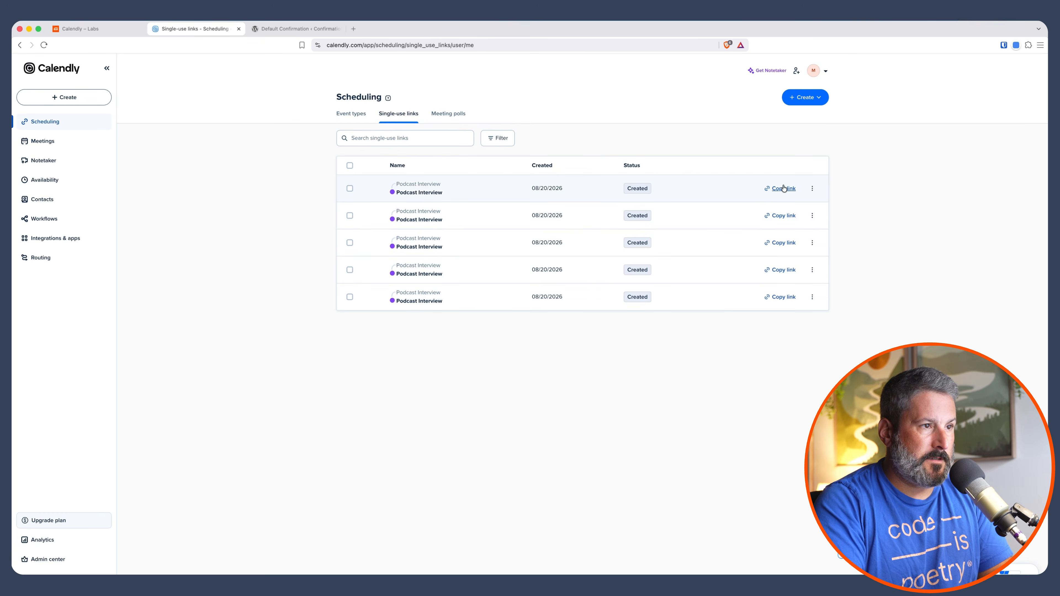
- Return to the default confirmation, set its type back to Redirect to {calendly_url}, and save it
{"action": "left_click", "coordinate": [312, 29]}
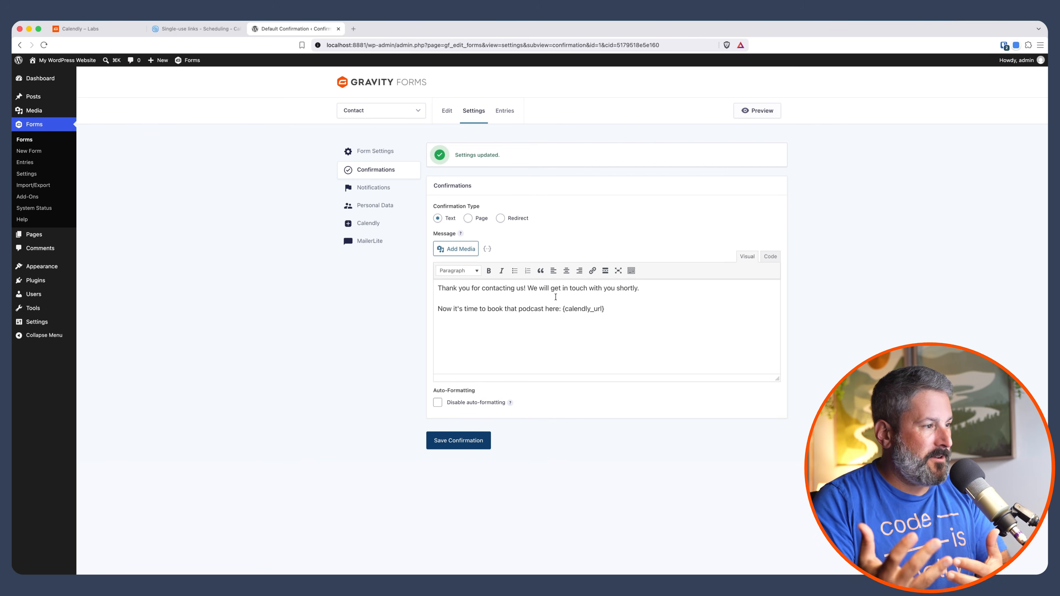
{"action": "left_click", "coordinate": [511, 218]}
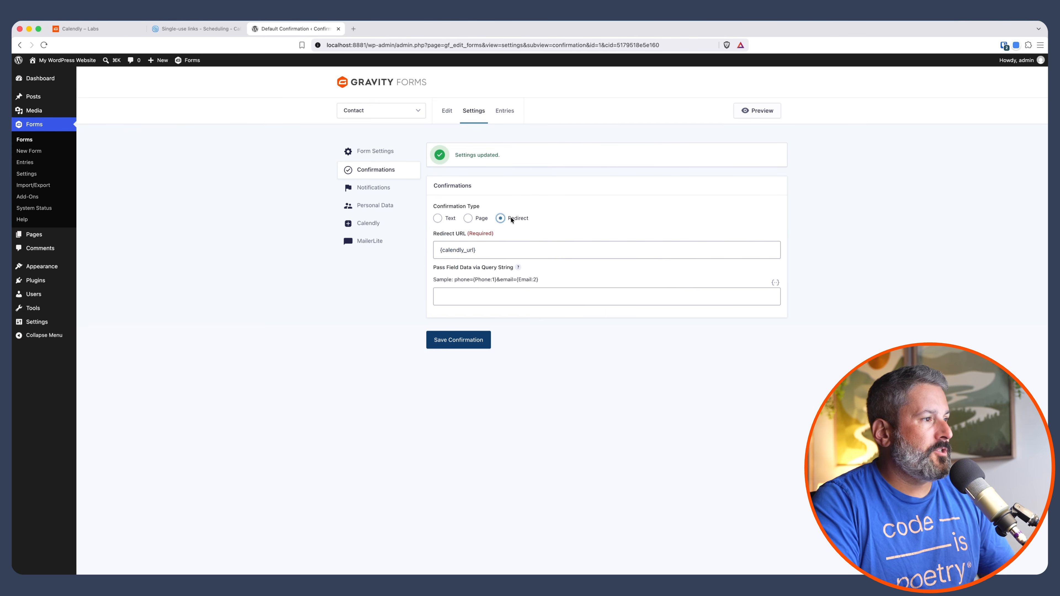
{"action": "left_click_drag", "start_coordinate": [495, 254], "coordinate": [404, 245]}
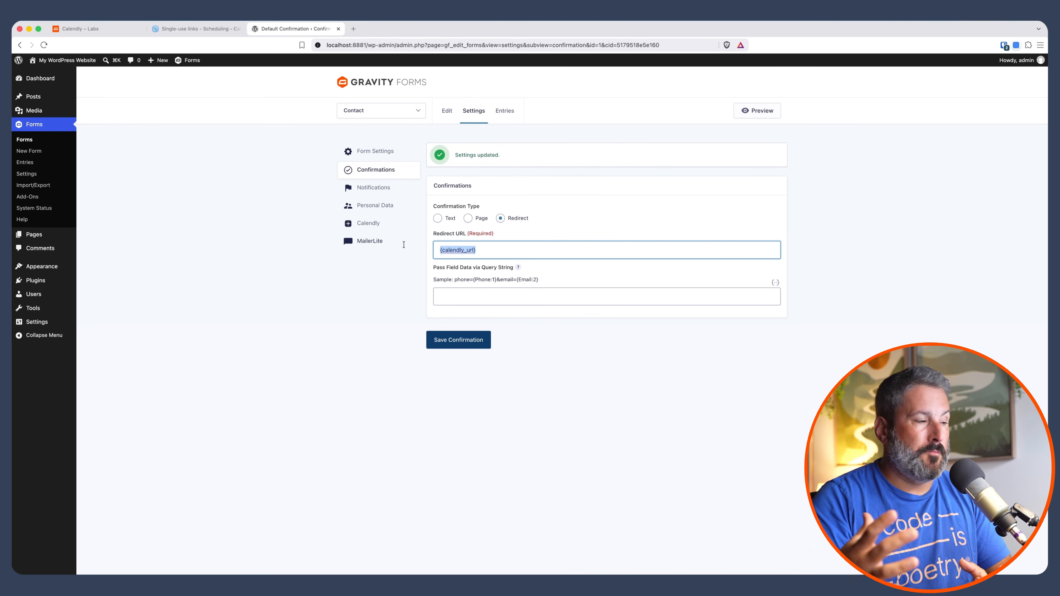
{"action": "left_click", "coordinate": [462, 340]}
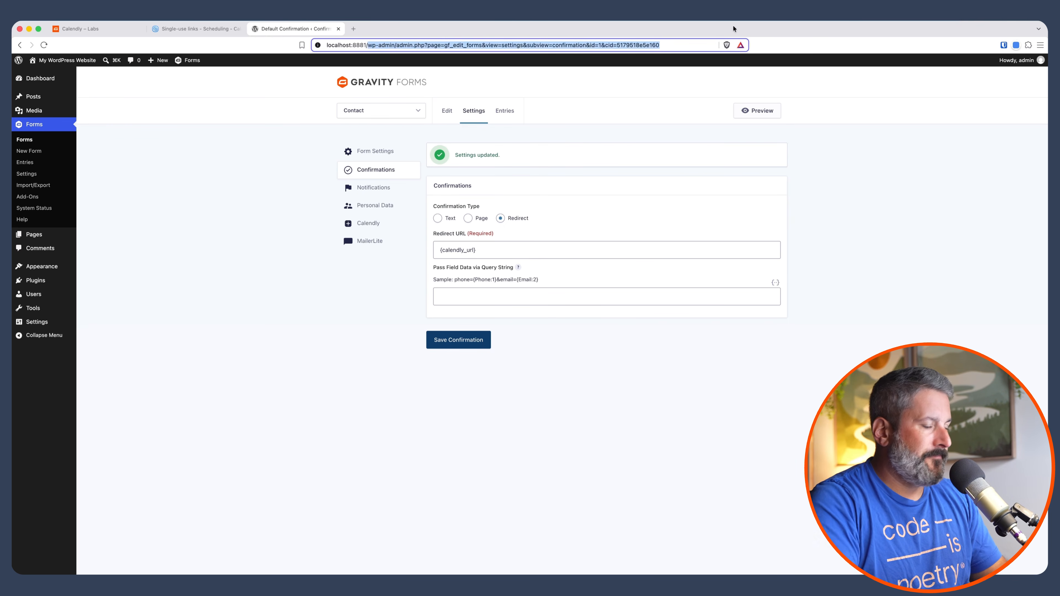
- Open the site's contact page and fill in the guest's first and last name
{"action": "type", "text": "contact"}
{"action": "key", "text": "Return"}
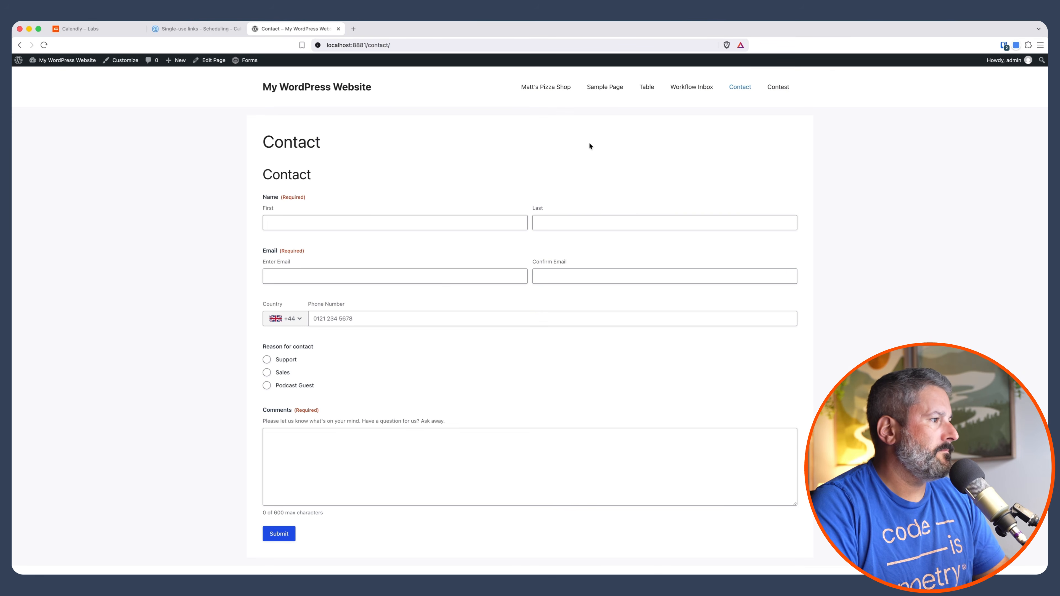
{"action": "left_click", "coordinate": [375, 223]}
{"action": "type", "text": "Matt"}
{"action": "key", "text": "Tab"}
{"action": "type", "text": "Me"}
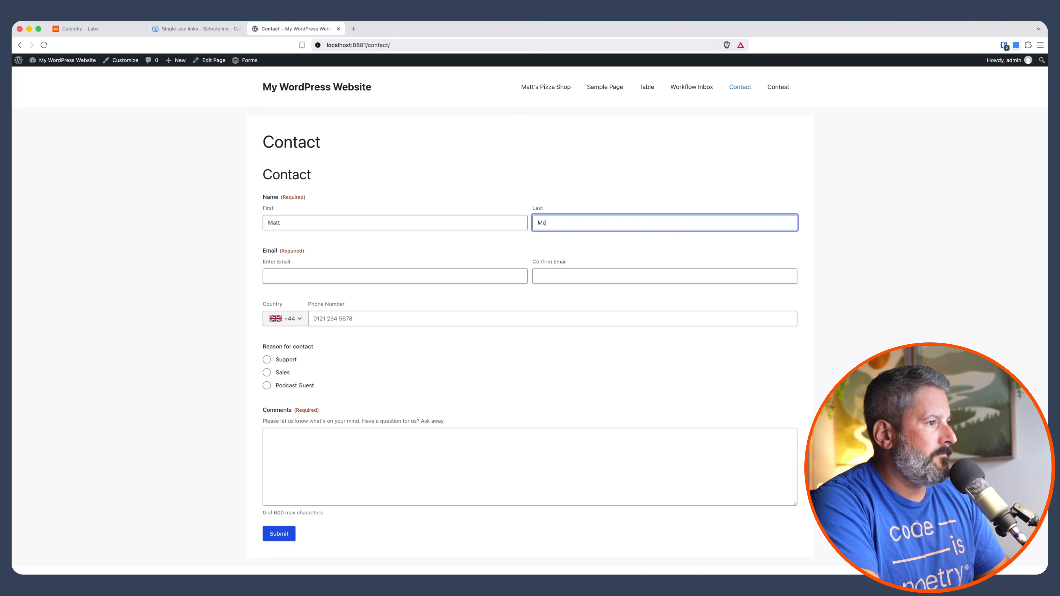
{"action": "key", "text": "Tab"}
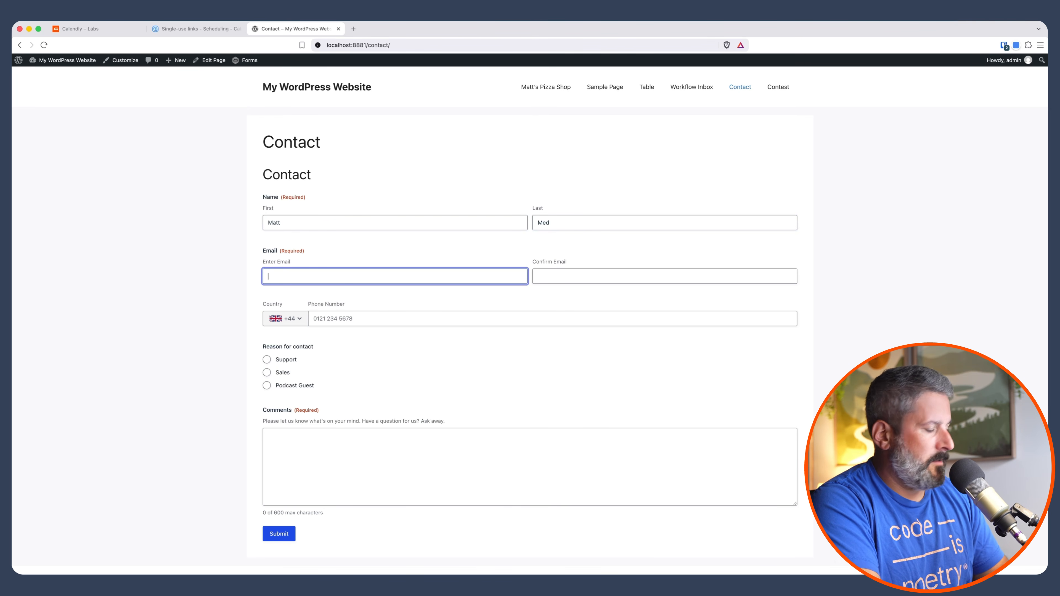
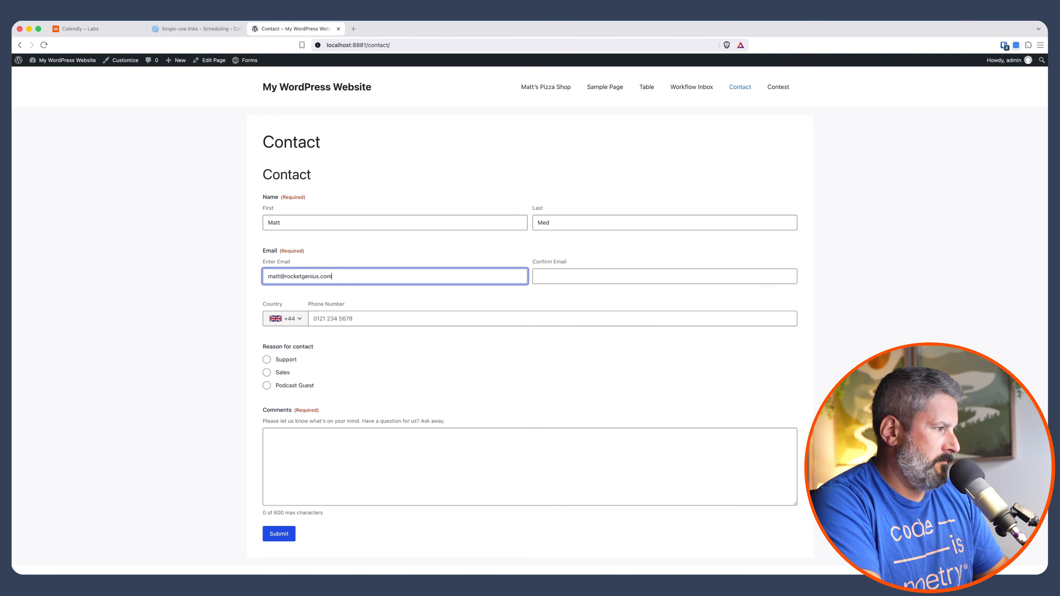
- Fill in the guest's e-mail address in both the Enter Email and Confirm Email fields
{"action": "key", "text": "Tab"}
{"action": "key", "text": "super+v"}
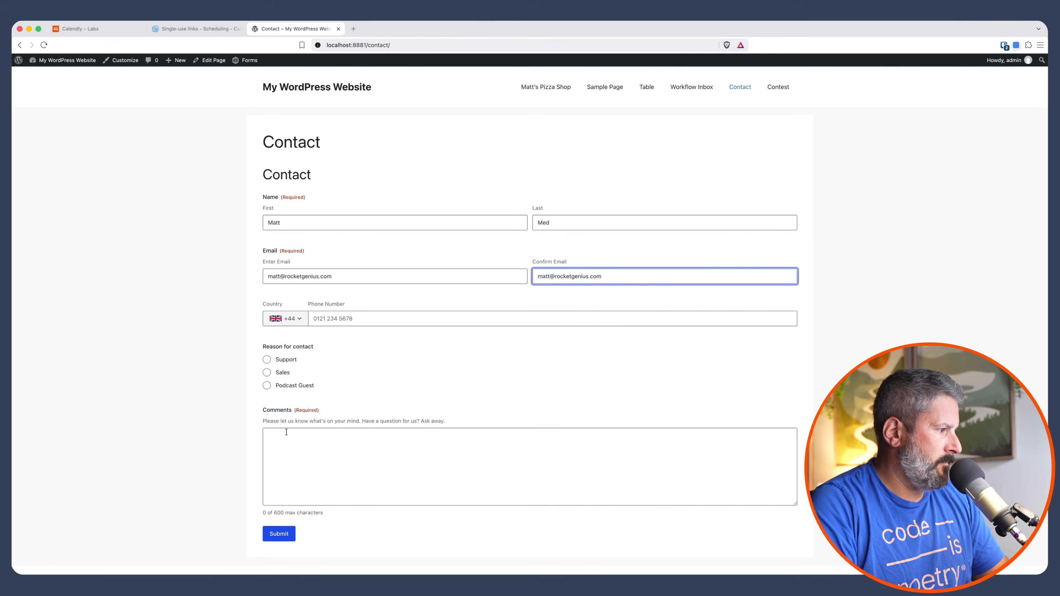
- Choose Podcast Guest as the reason for contact, comment "guest!", and submit the form
{"action": "left_click", "coordinate": [285, 387]}
{"action": "key", "text": "Tab"}
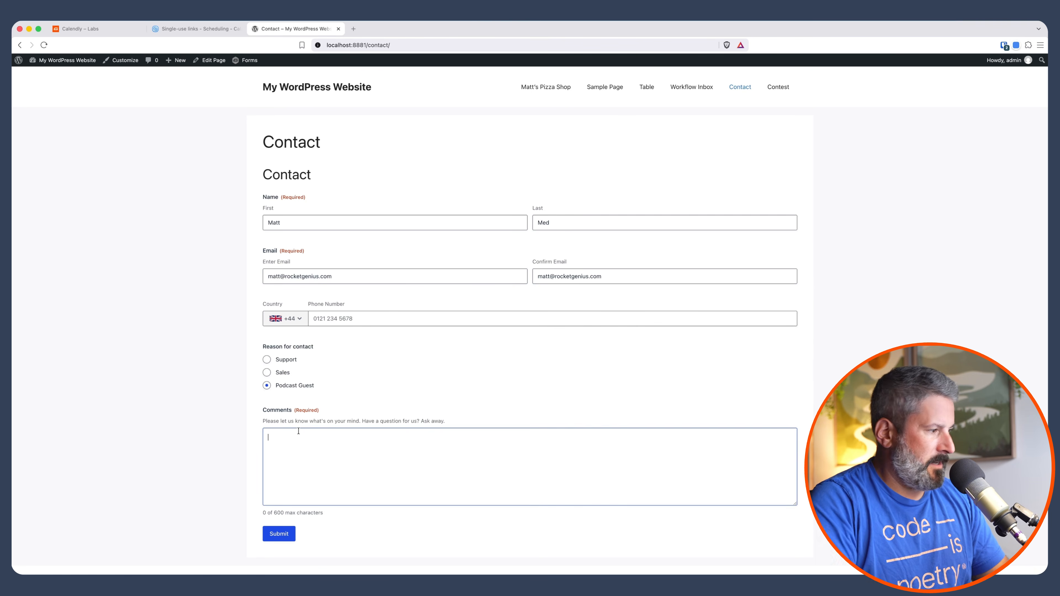
{"action": "type", "text": "guest!"}
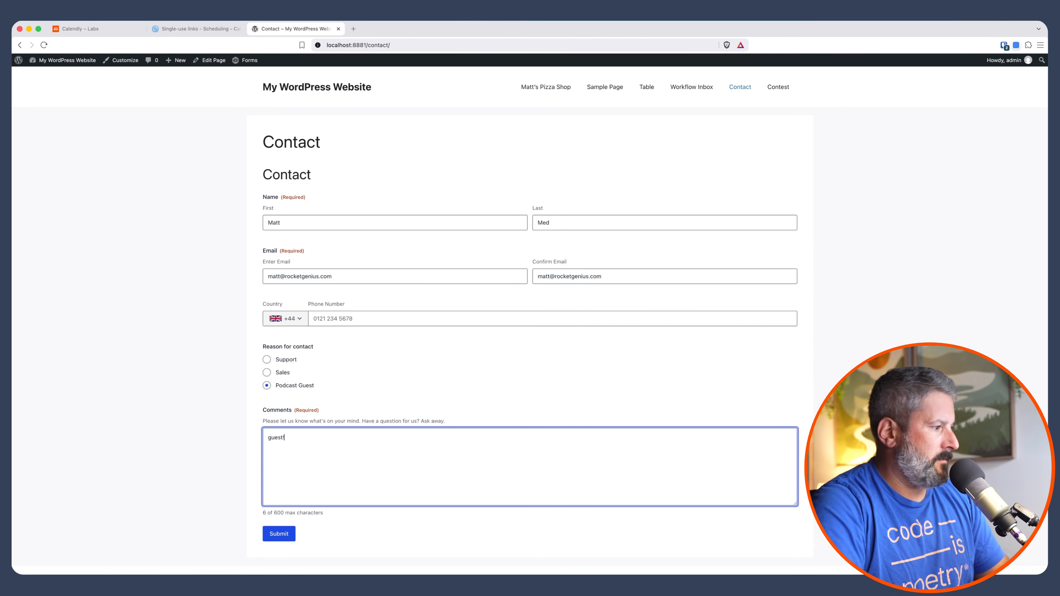
{"action": "left_click", "coordinate": [280, 533]}
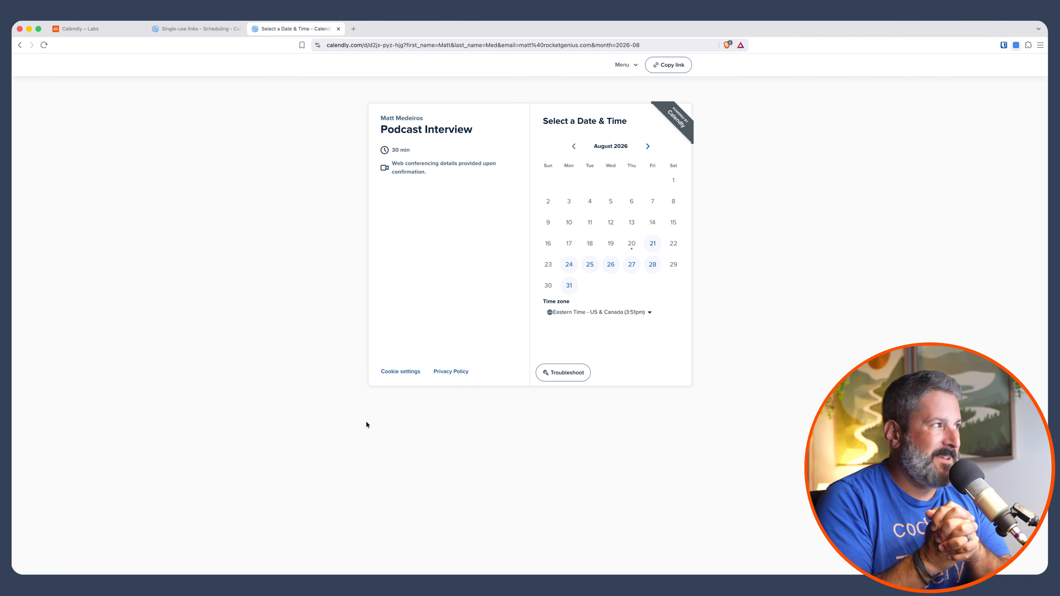
- Switch to the Gravity Forms Labs Calendly add-on page and follow its Provide feedback here link
{"action": "left_click", "coordinate": [198, 34]}
{"action": "left_click", "coordinate": [86, 26]}
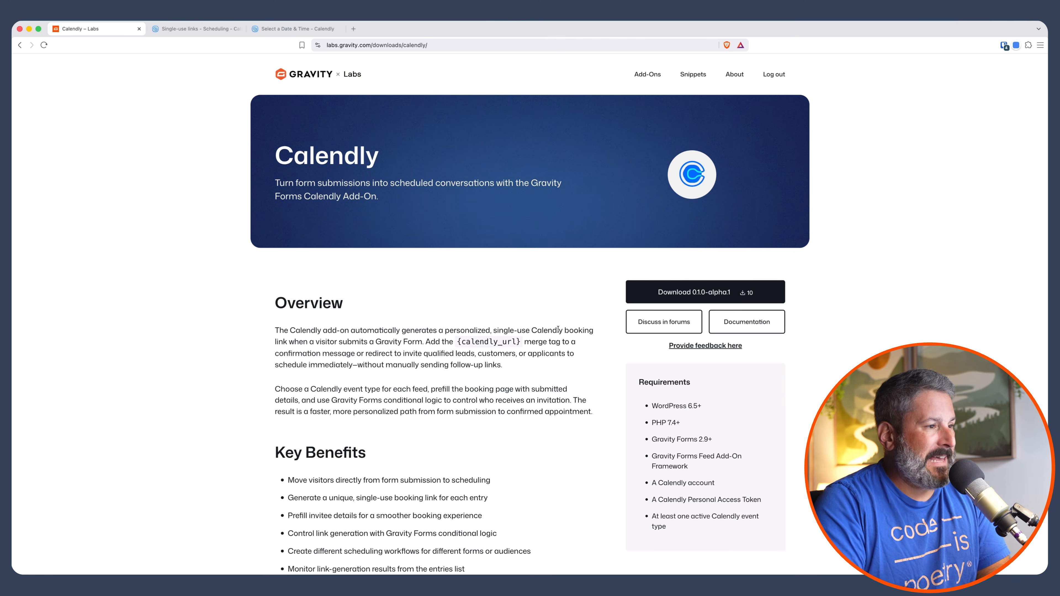
{"action": "scroll", "coordinate": [557, 330], "scroll_direction": "down", "scroll_amount": 2}
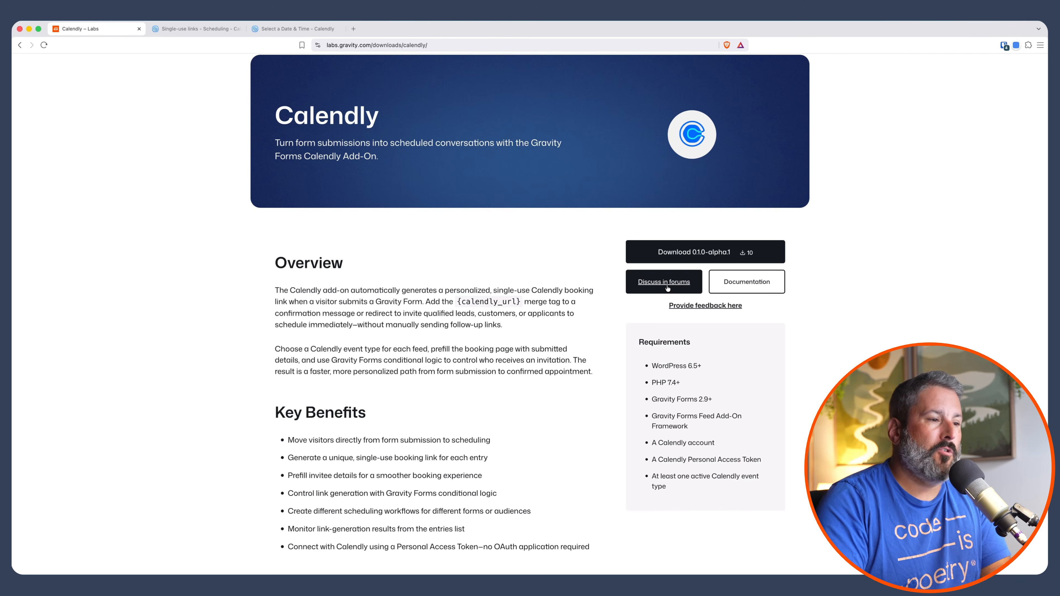
{"action": "left_click", "coordinate": [680, 308]}
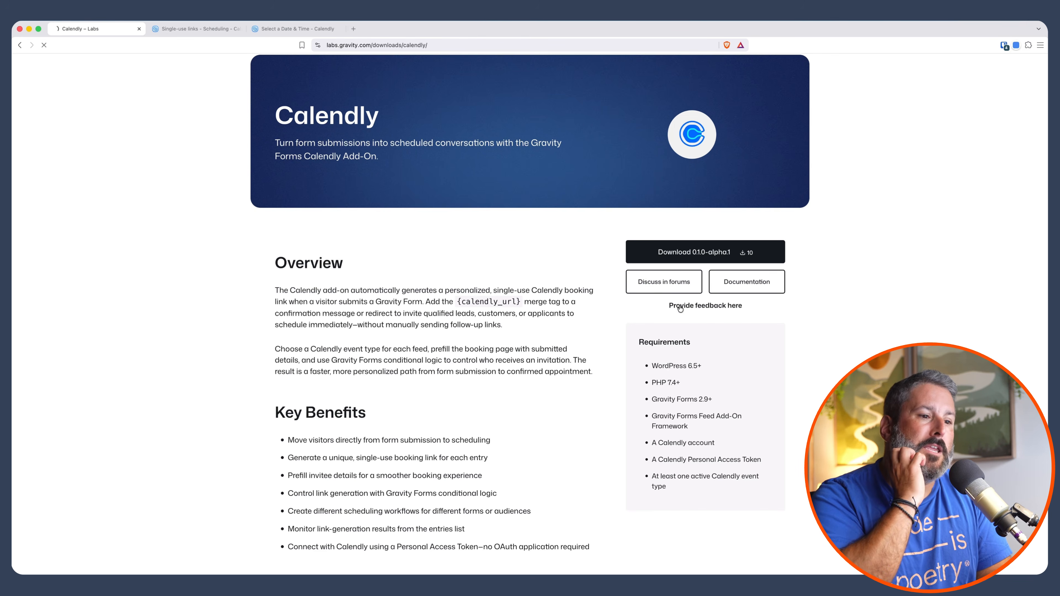